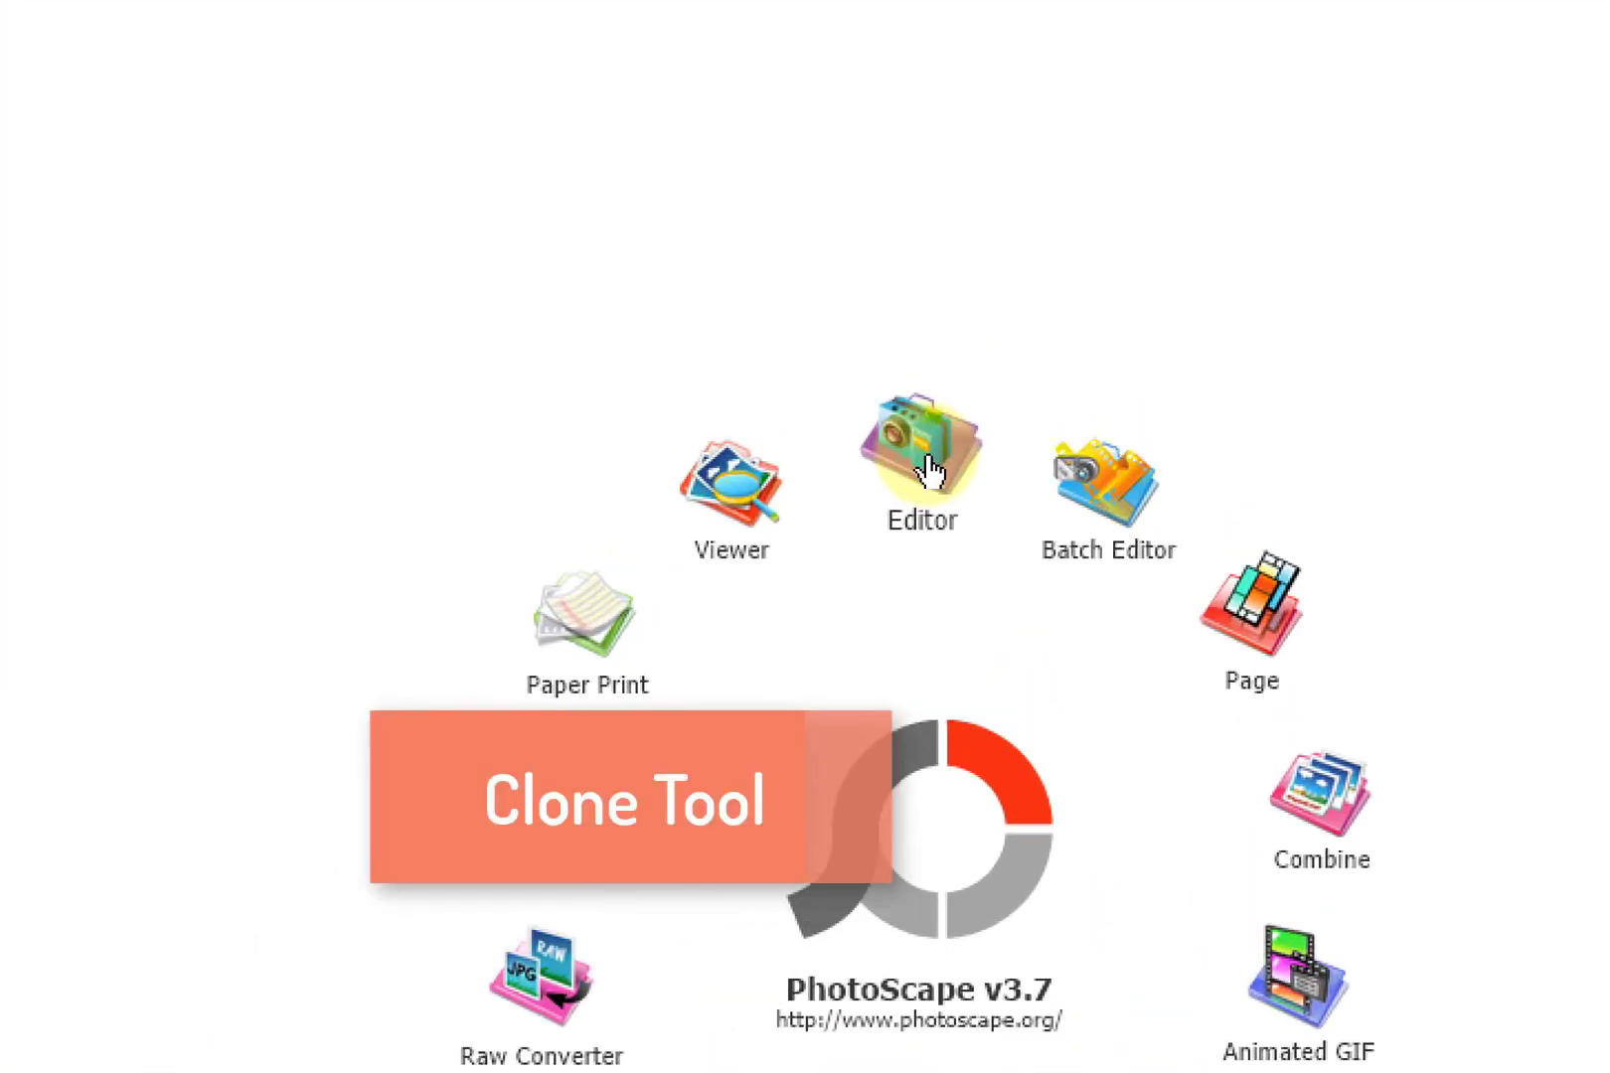
# - Open the photo 2017-07-12 17.25.00.jpg from the picture folder in the Editor
pyautogui.click(924, 457)
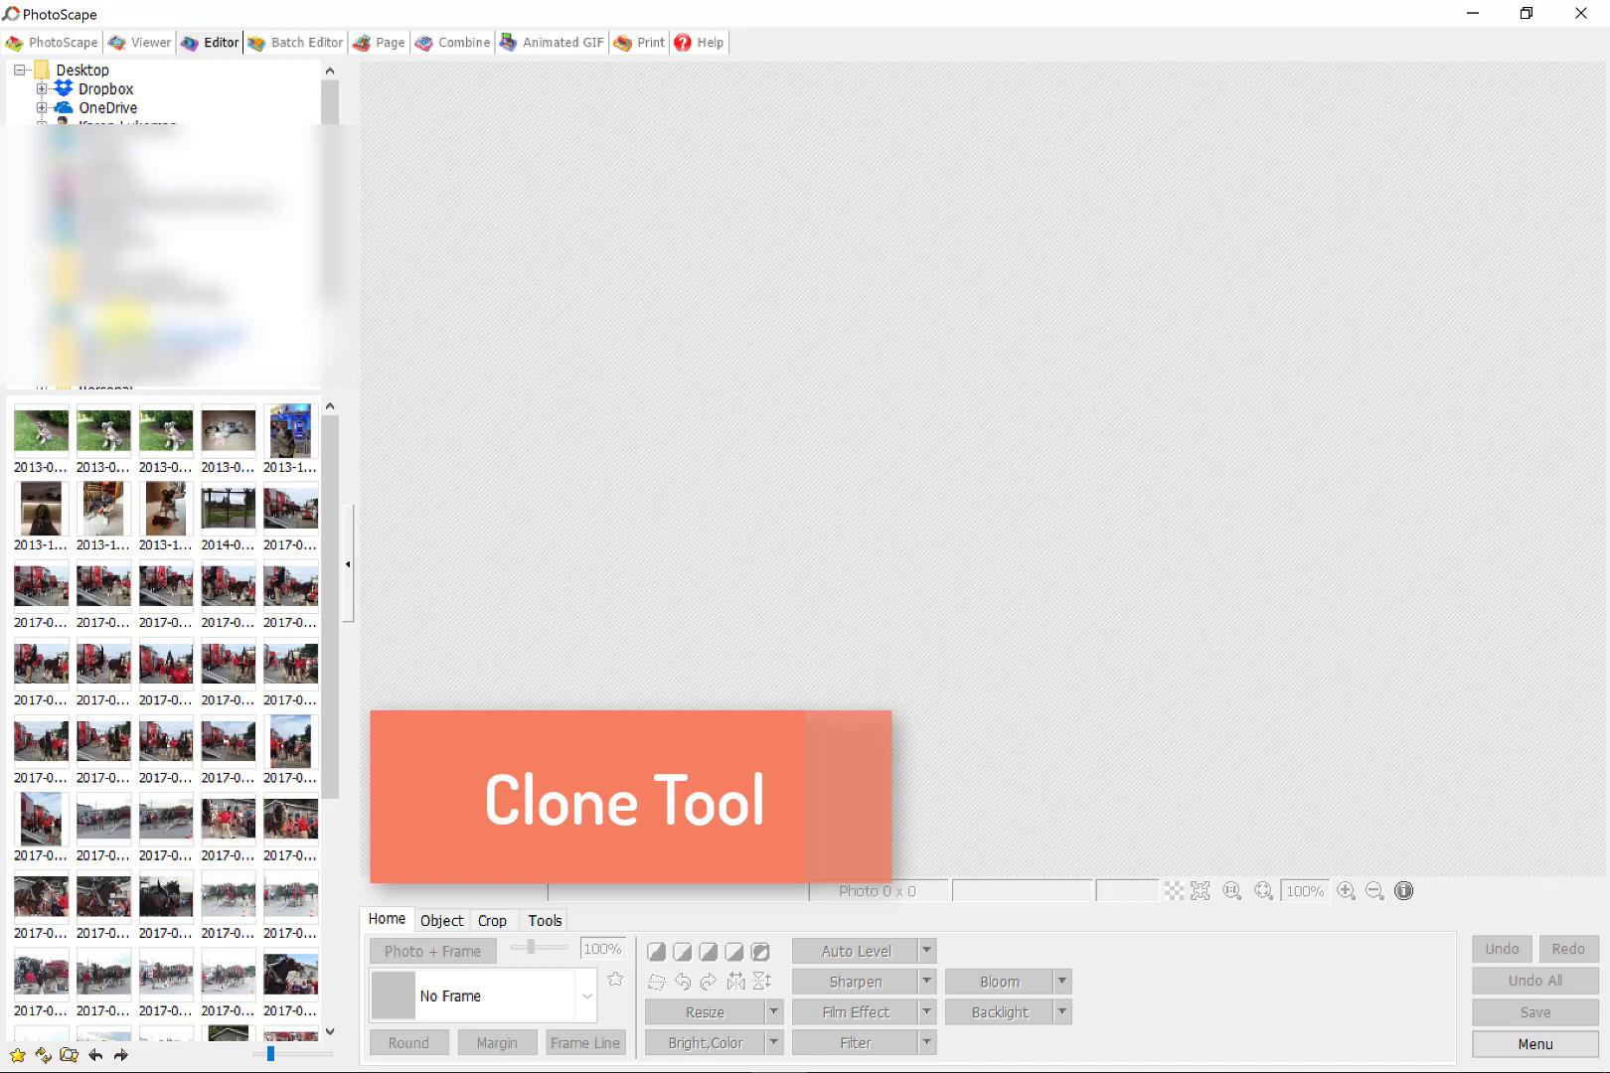
pyautogui.moveTo(328, 303); pyautogui.dragTo(331, 413)
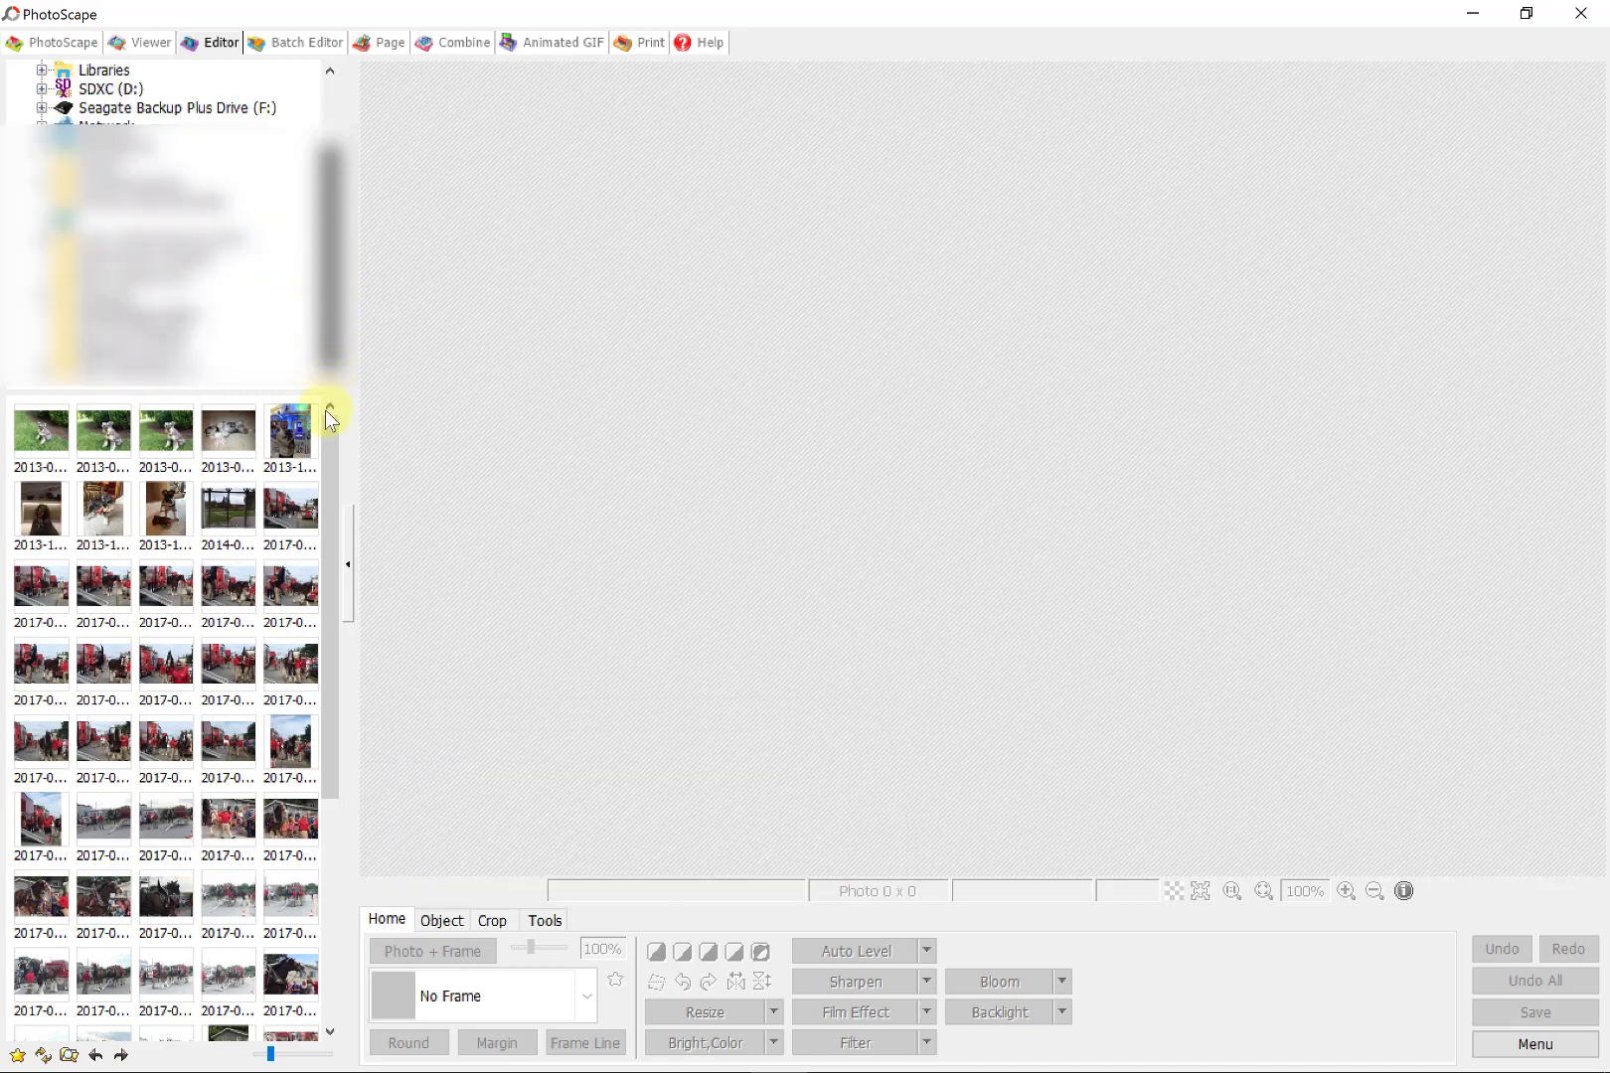
pyautogui.moveTo(112, 684); pyautogui.dragTo(469, 270)
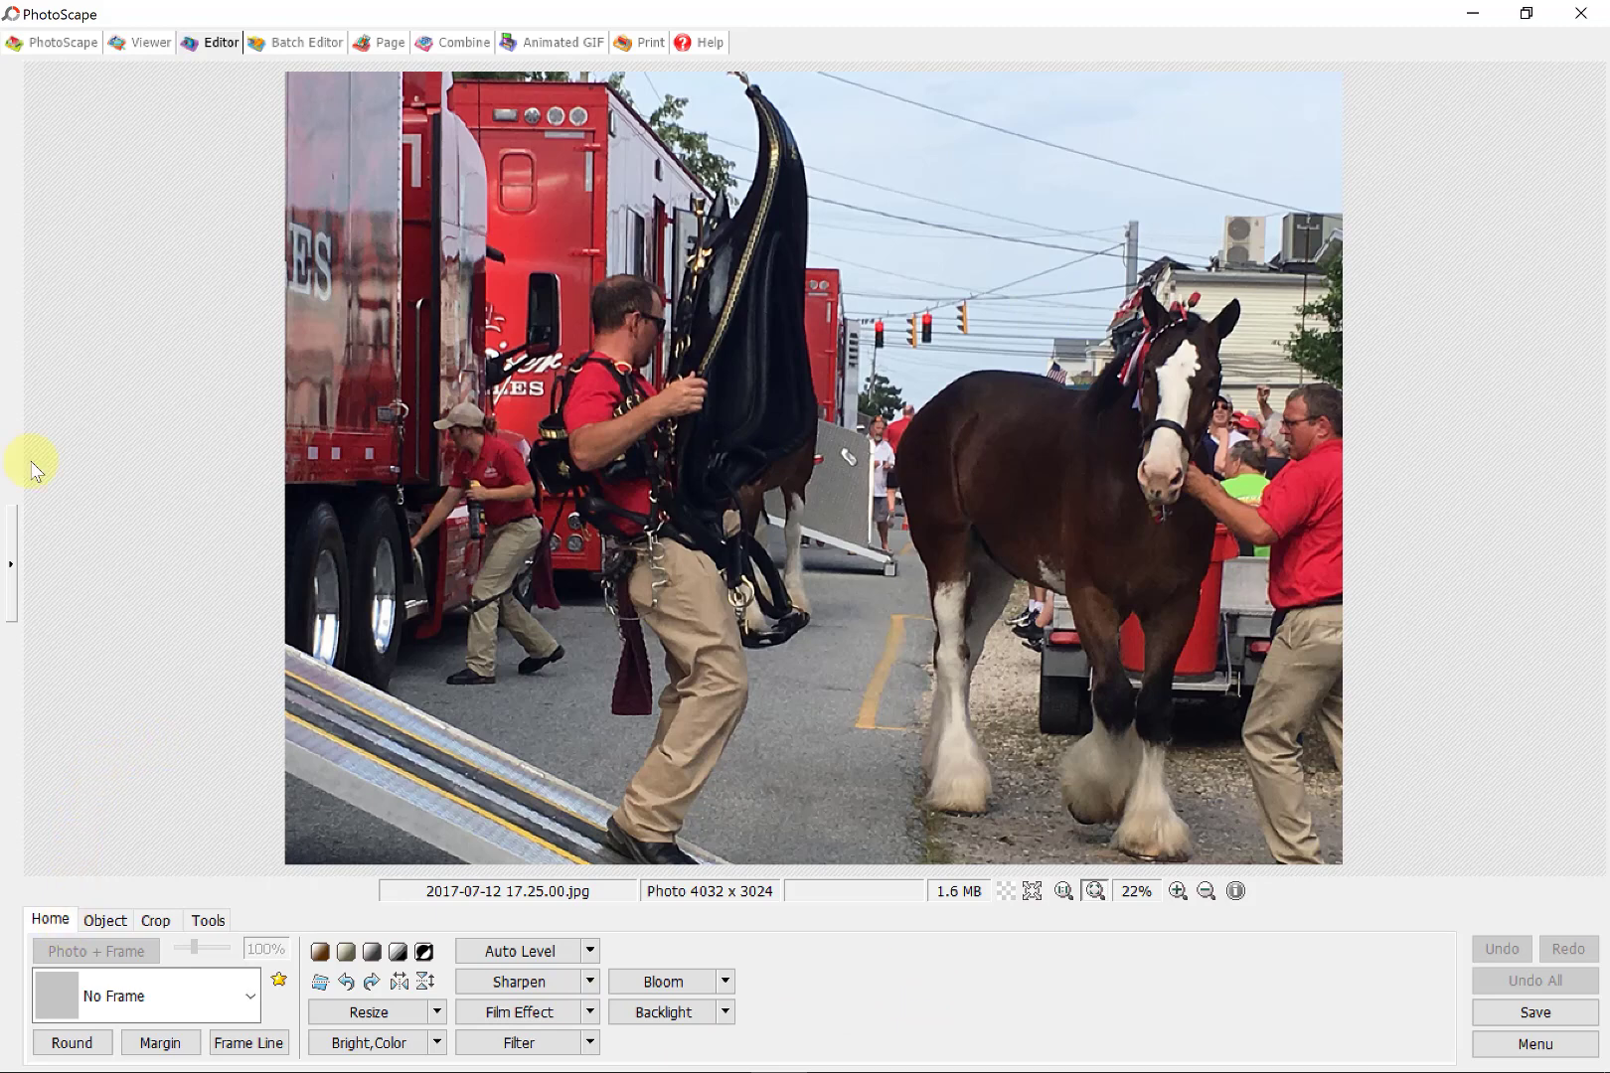
# - Use the Clone Stamp to cover the uppermost power line with clear sky, from the building's roof to its far end above the horse collar
pyautogui.click(103, 921)
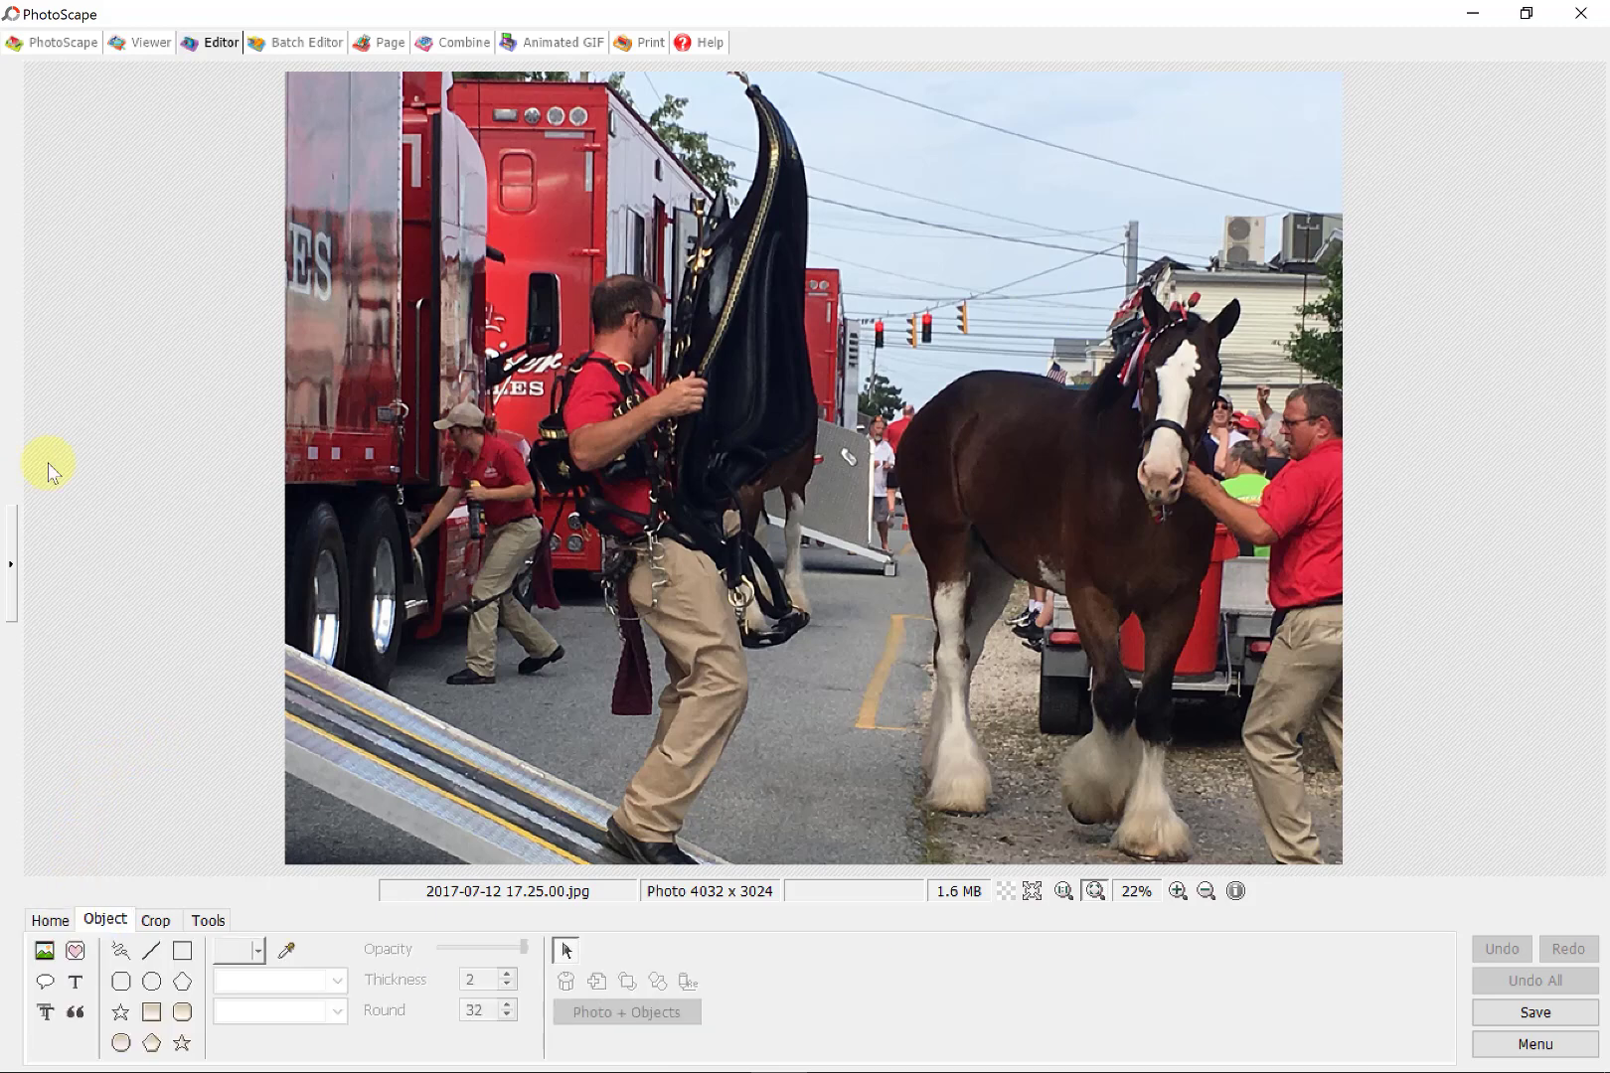
pyautogui.click(155, 920)
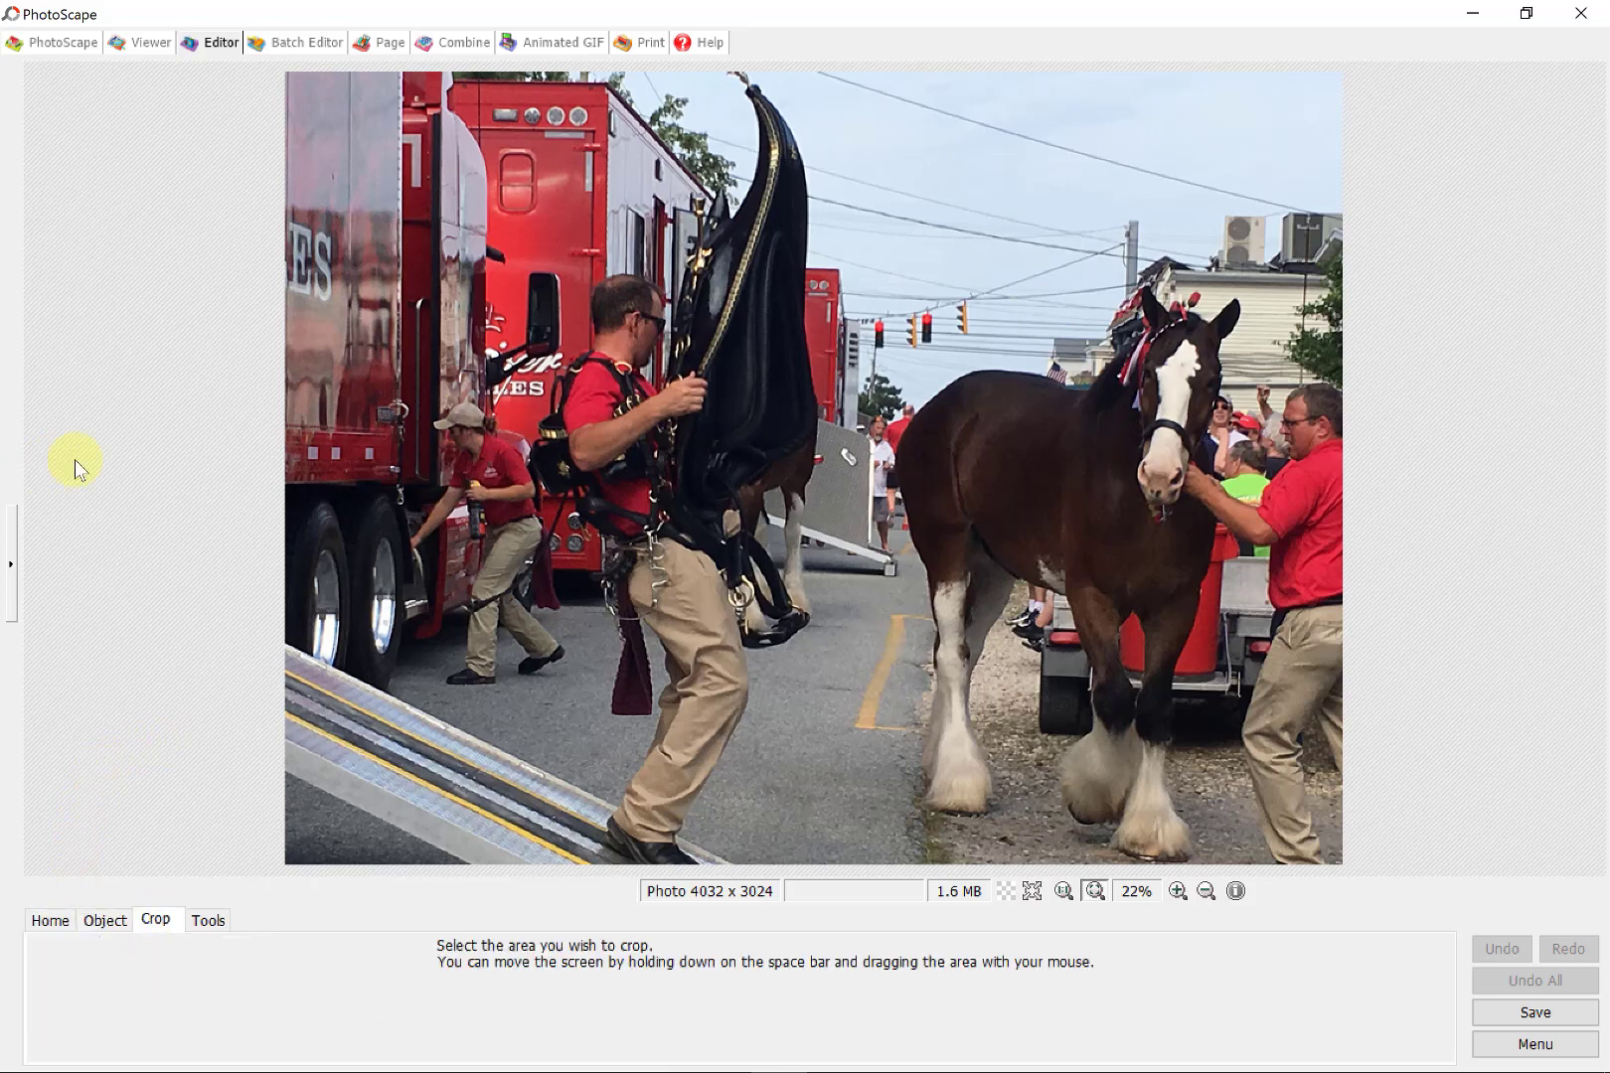
pyautogui.click(208, 921)
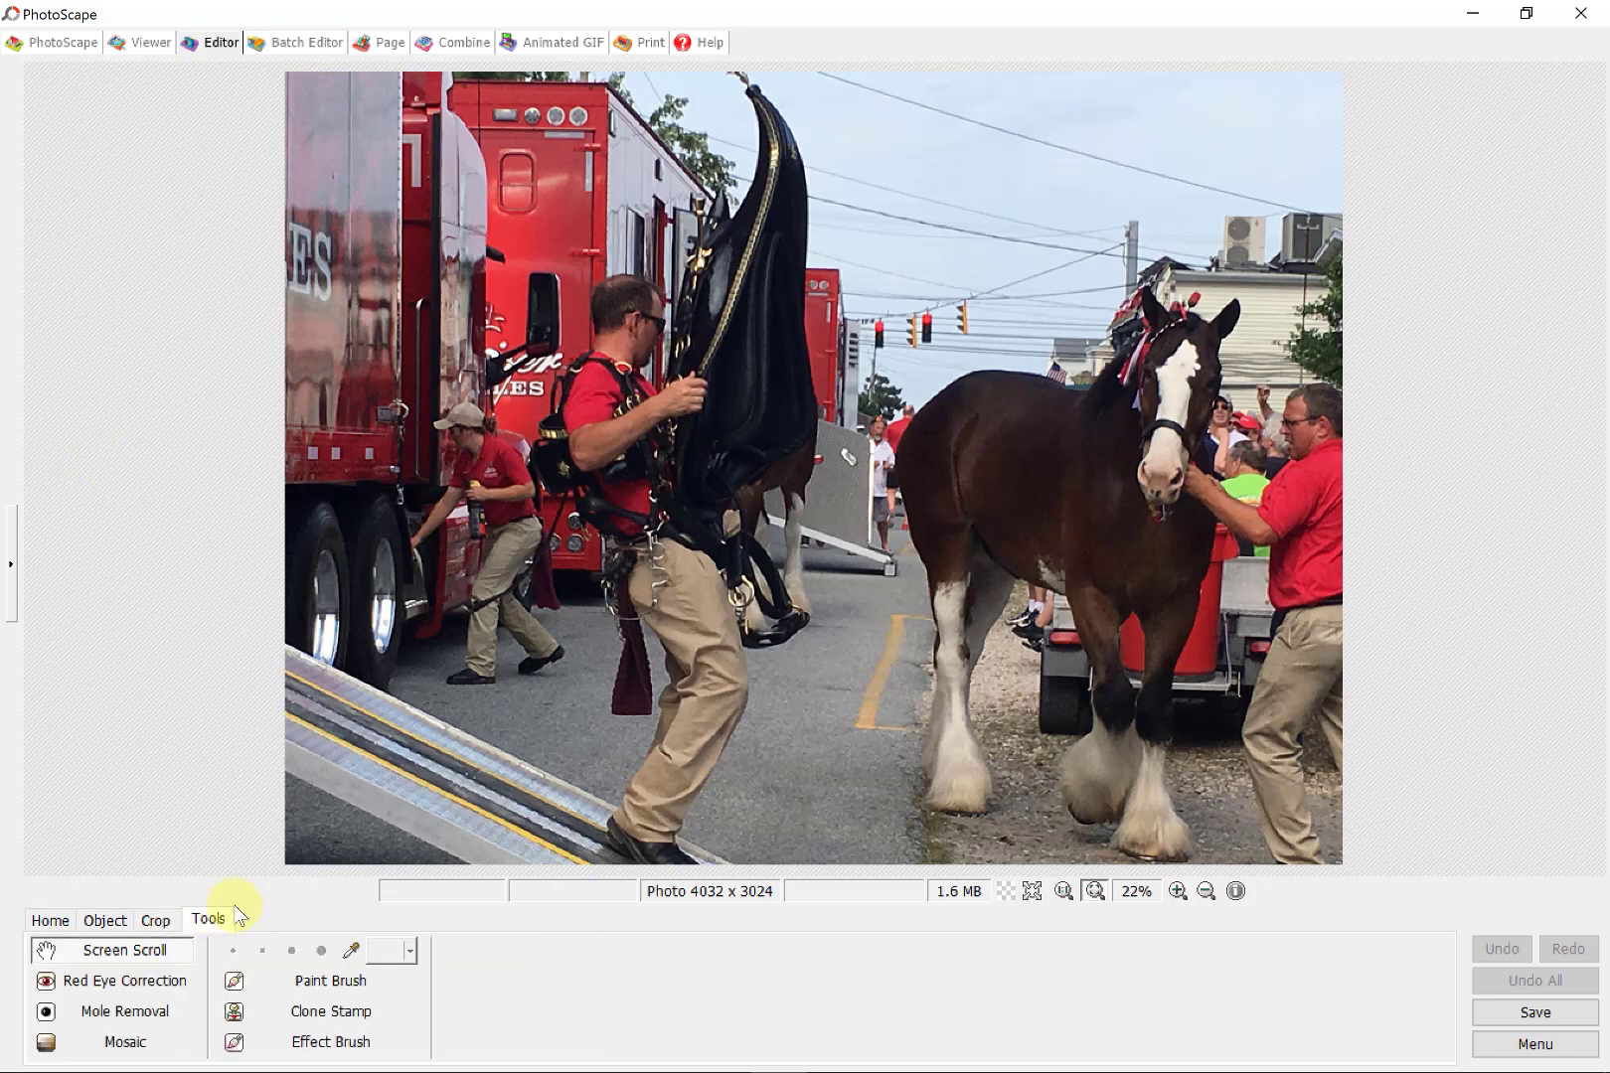
pyautogui.click(341, 1013)
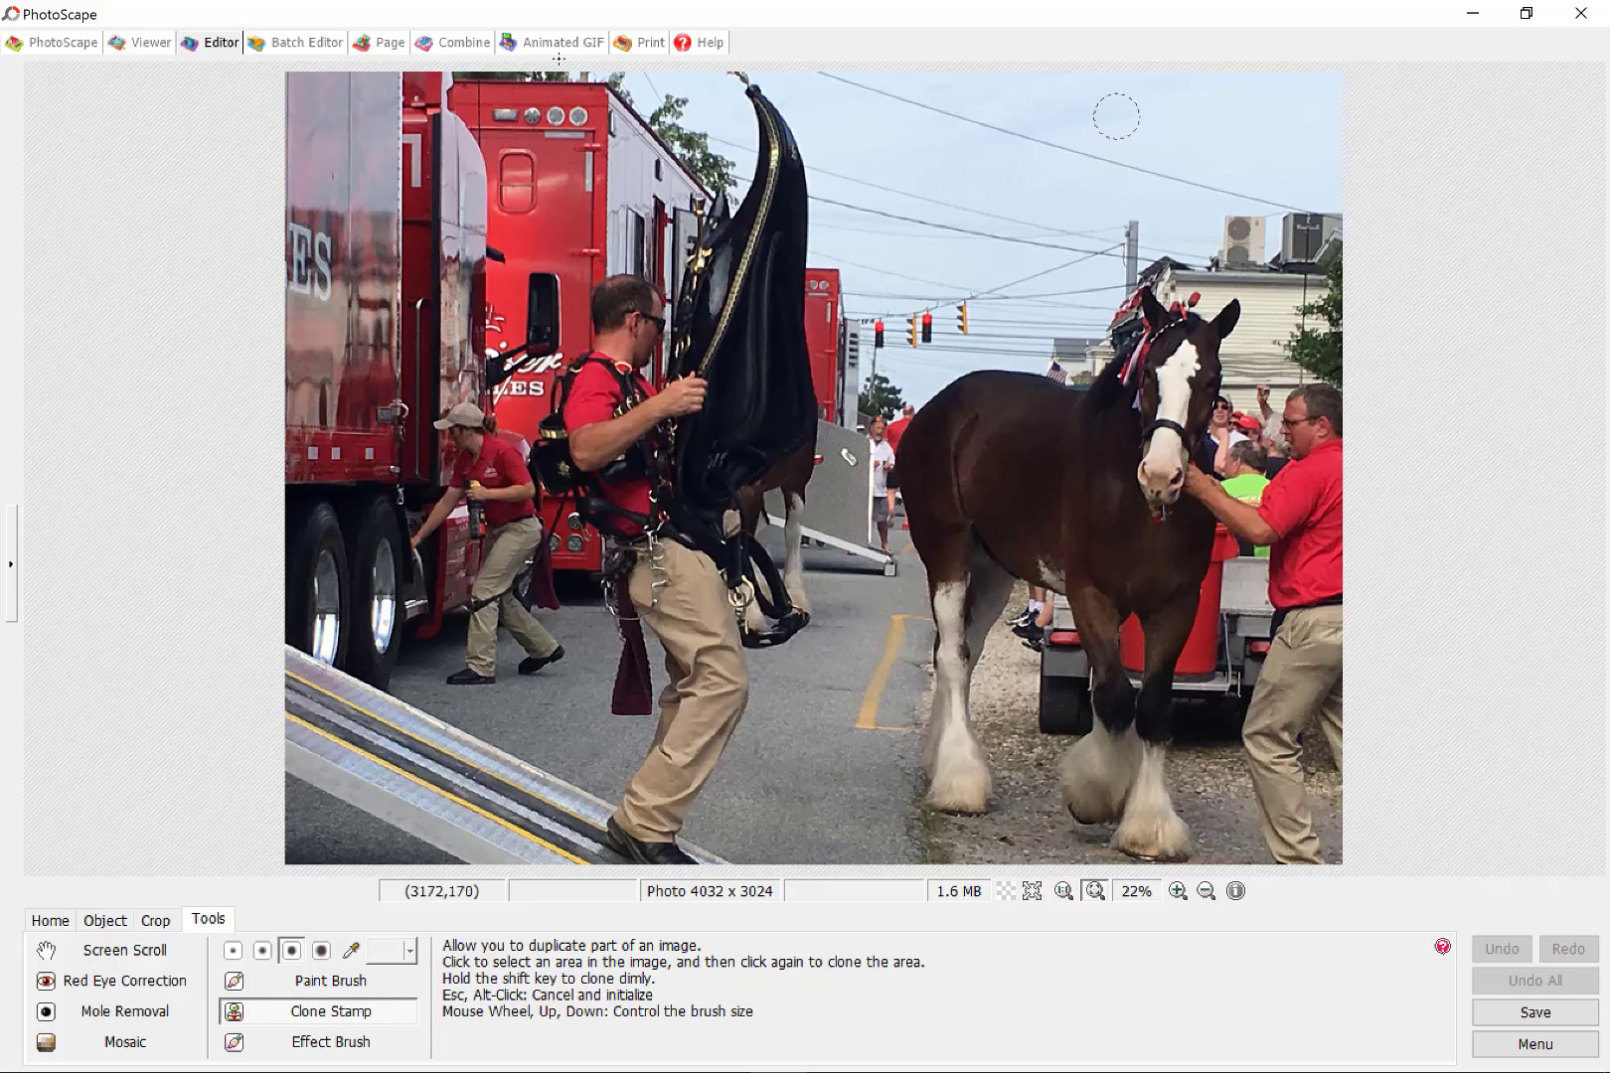
pyautogui.click(1116, 116)
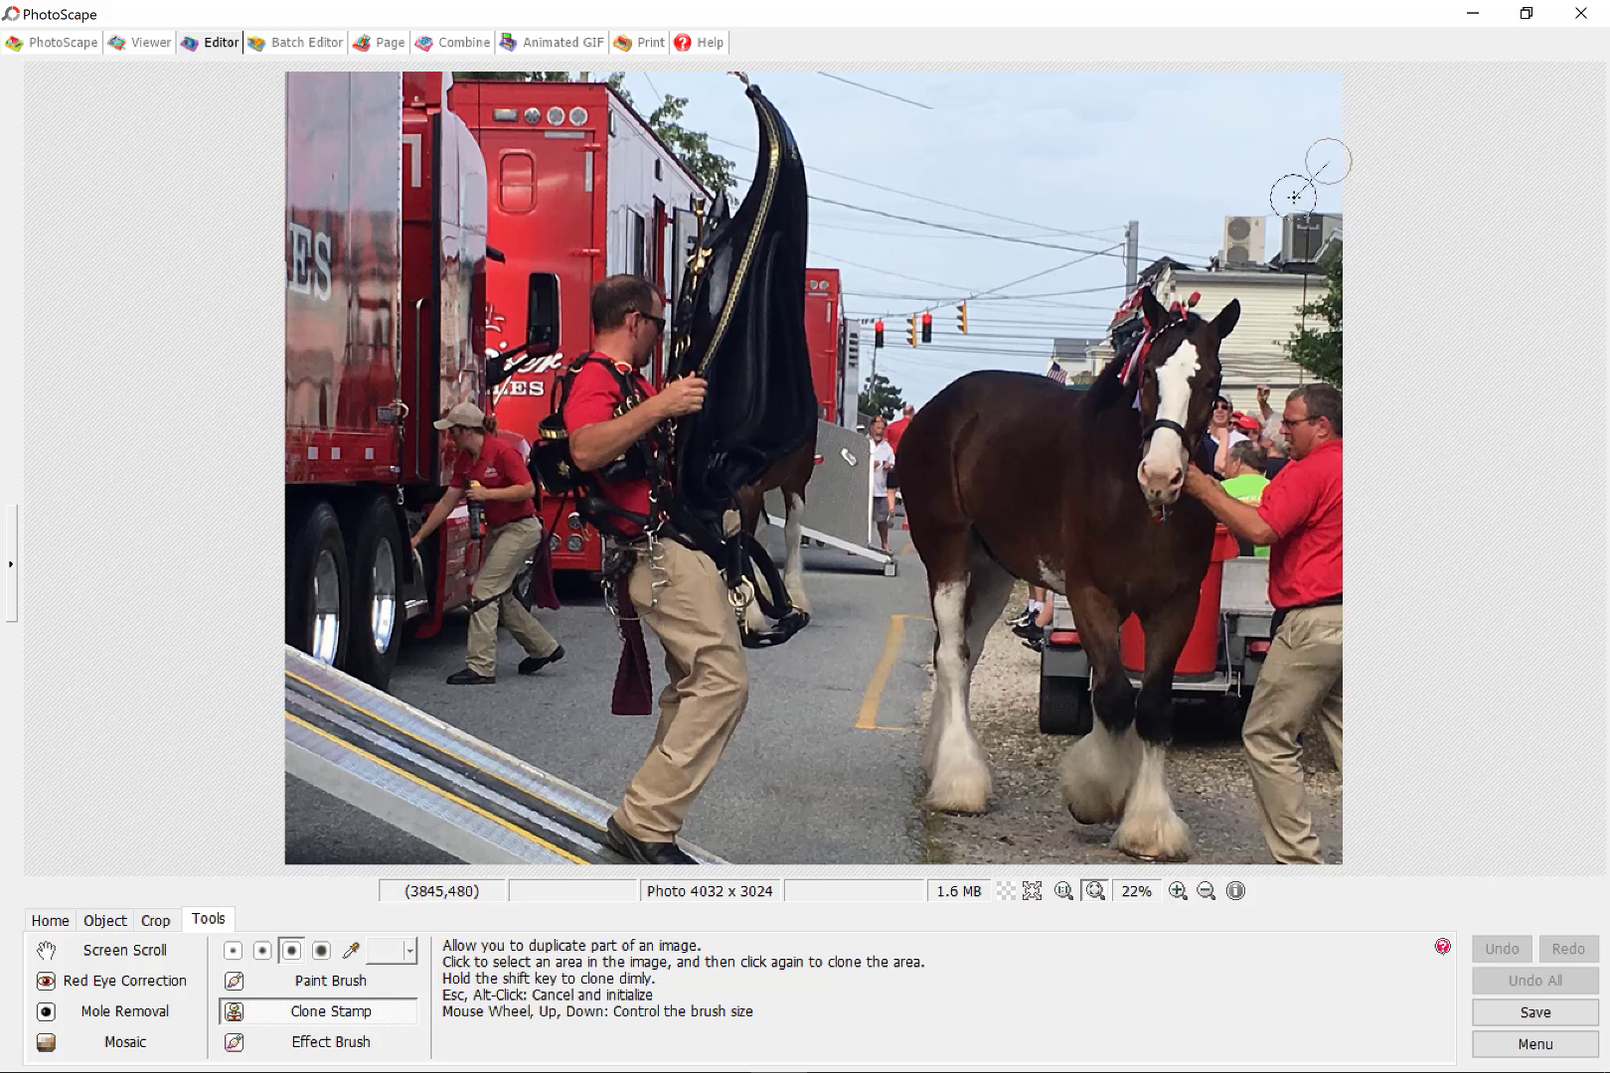
pyautogui.click(1329, 161)
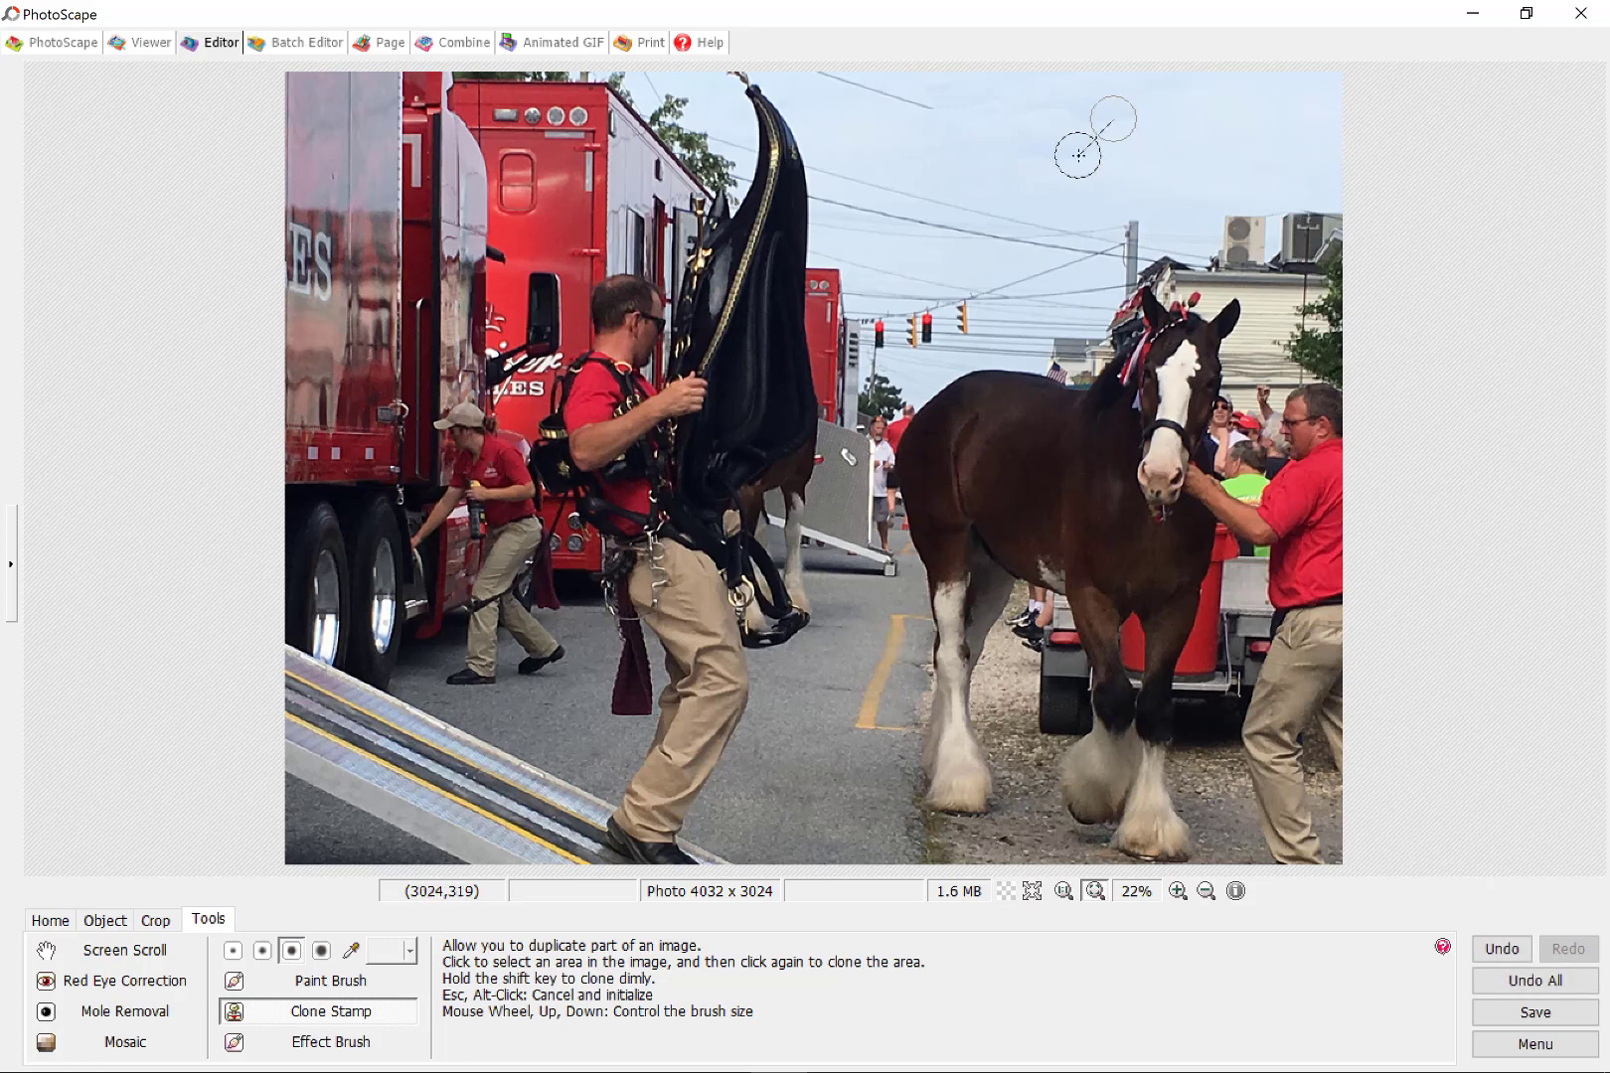
pyautogui.click(1109, 102)
pyautogui.click(951, 147)
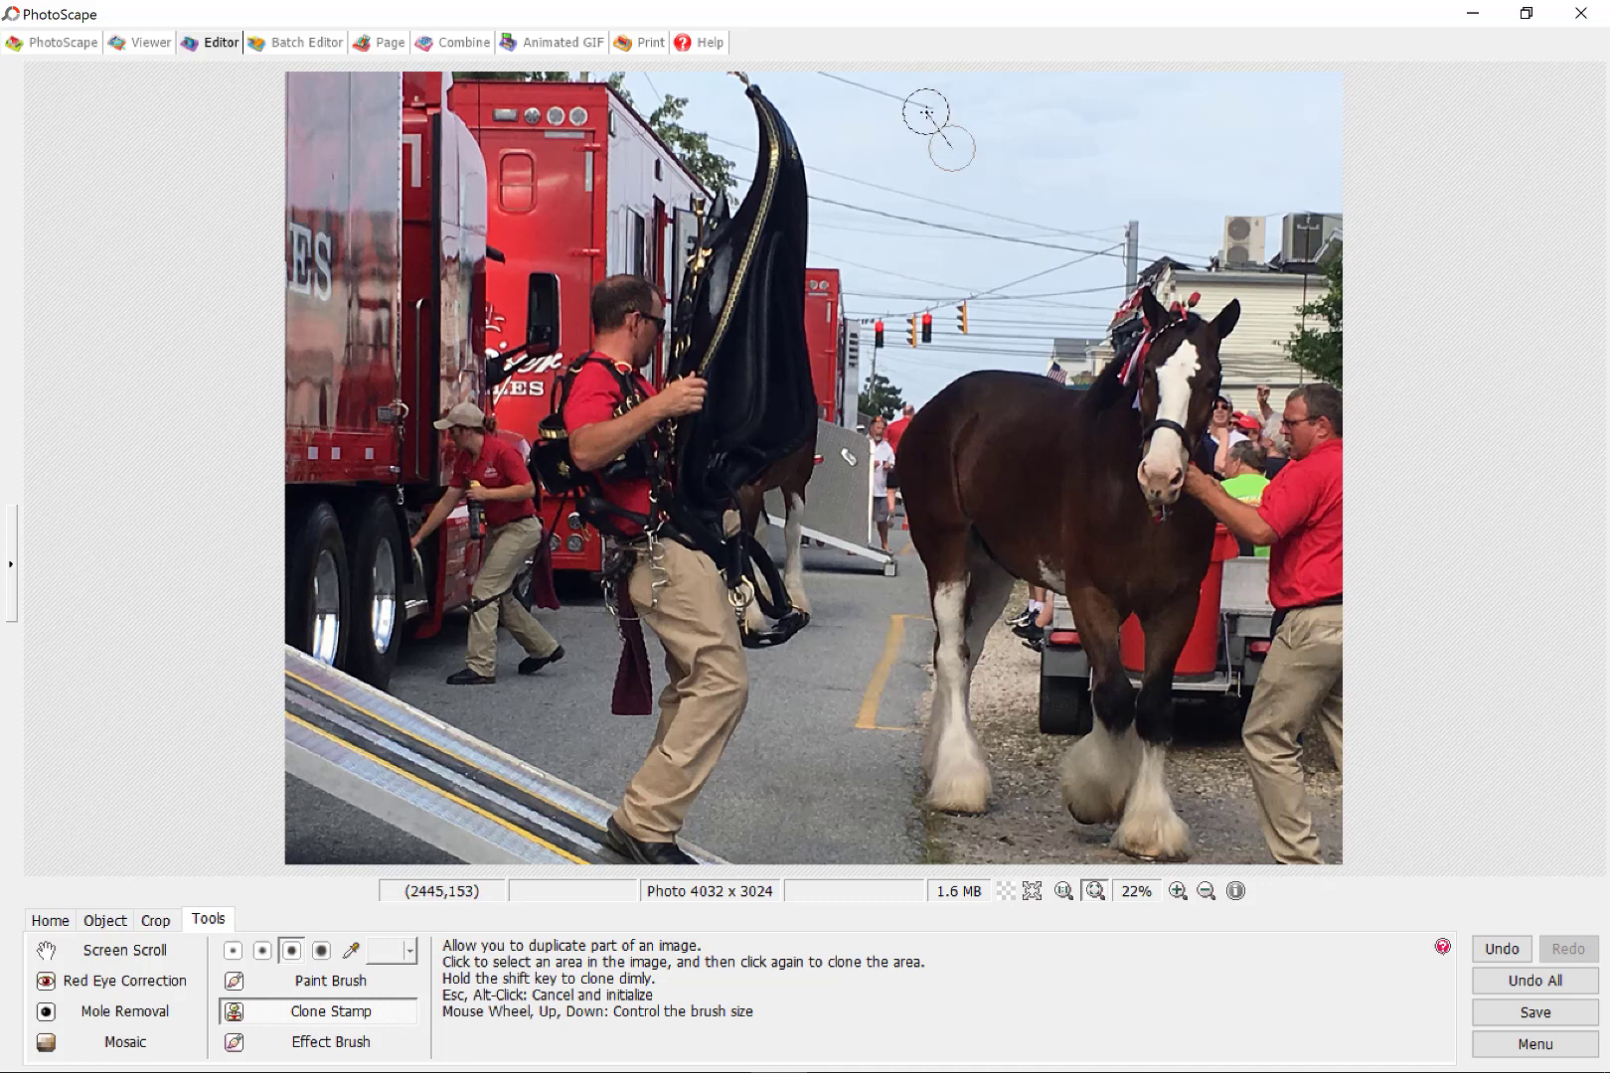
pyautogui.moveTo(927, 113); pyautogui.dragTo(846, 88)
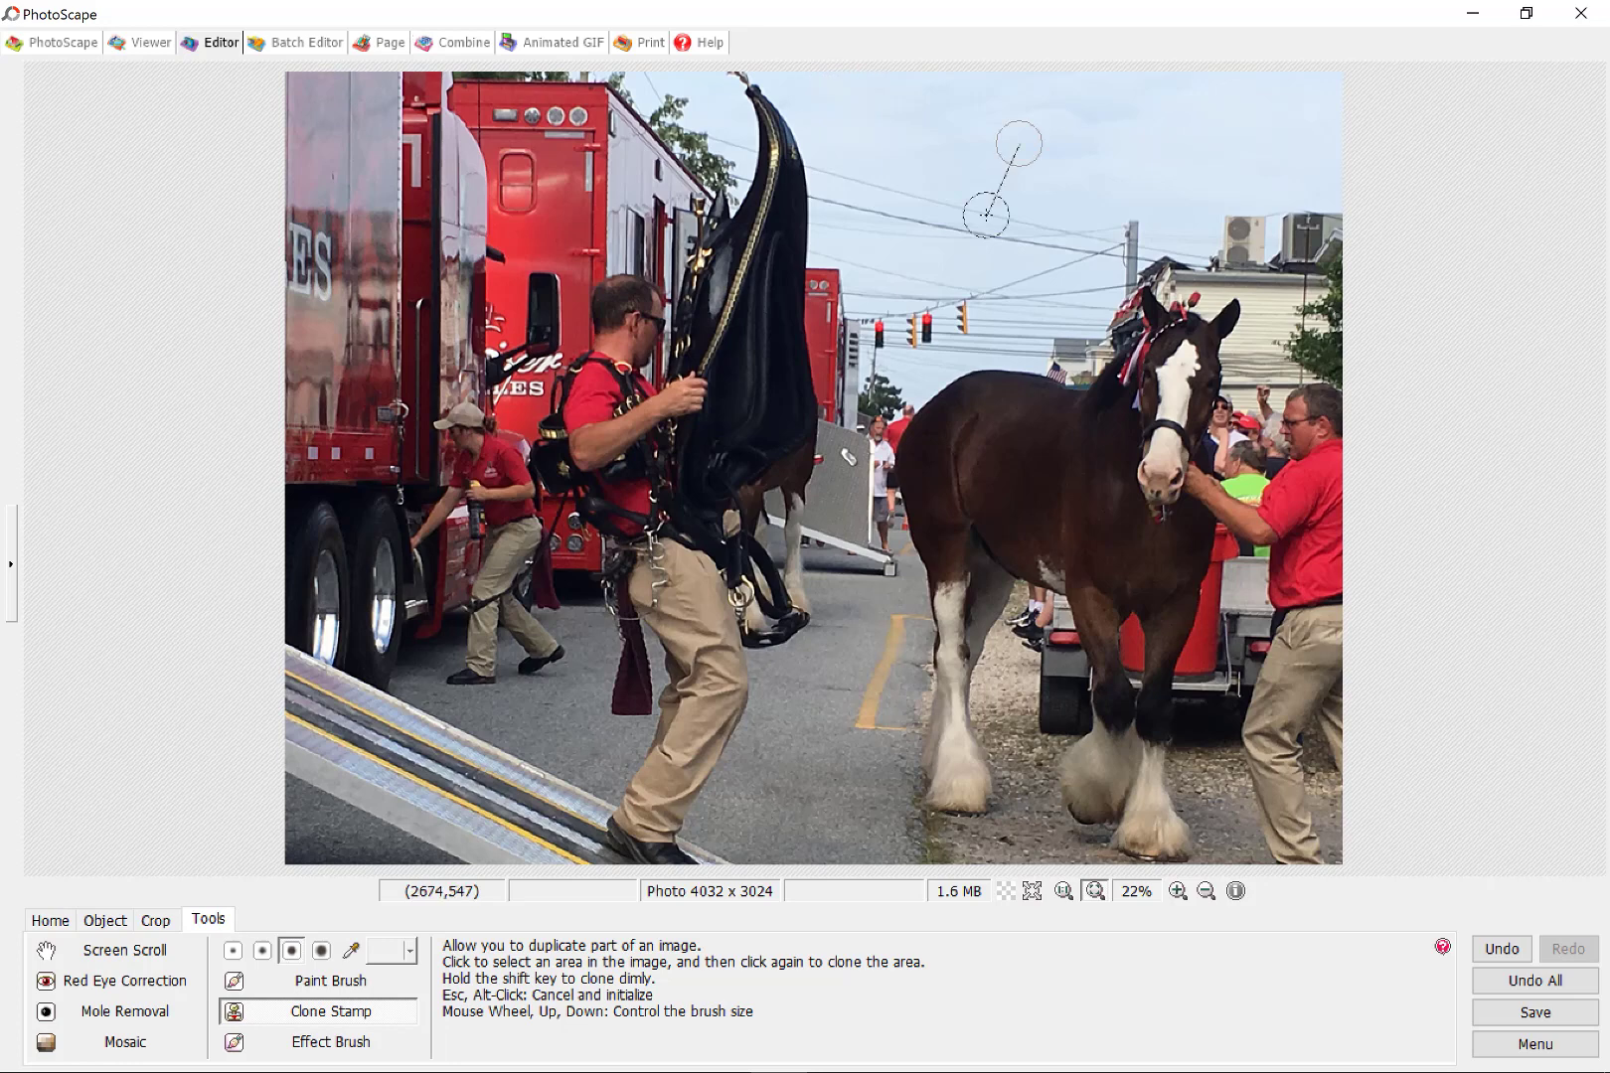
# - Clone sky over the lower power lines, the utility pole and the rightmost traffic light, and release the clone source
pyautogui.moveTo(987, 214)
pyautogui.mouseDown()
pyautogui.moveTo(854, 187)
pyautogui.moveTo(845, 202)
pyautogui.moveTo(841, 185)
pyautogui.moveTo(836, 203)
pyautogui.moveTo(820, 171)
pyautogui.moveTo(822, 194)
pyautogui.moveTo(922, 219)
pyautogui.moveTo(1093, 245)
pyautogui.moveTo(1127, 233)
pyautogui.moveTo(1124, 272)
pyautogui.moveTo(999, 294)
pyautogui.mouseUp()
pyautogui.click(1055, 238)
pyautogui.click(1125, 269)
pyautogui.moveTo(1123, 248)
pyautogui.mouseDown()
pyautogui.moveTo(1015, 304)
pyautogui.moveTo(955, 282)
pyautogui.moveTo(951, 307)
pyautogui.moveTo(949, 290)
pyautogui.moveTo(928, 296)
pyautogui.mouseUp()
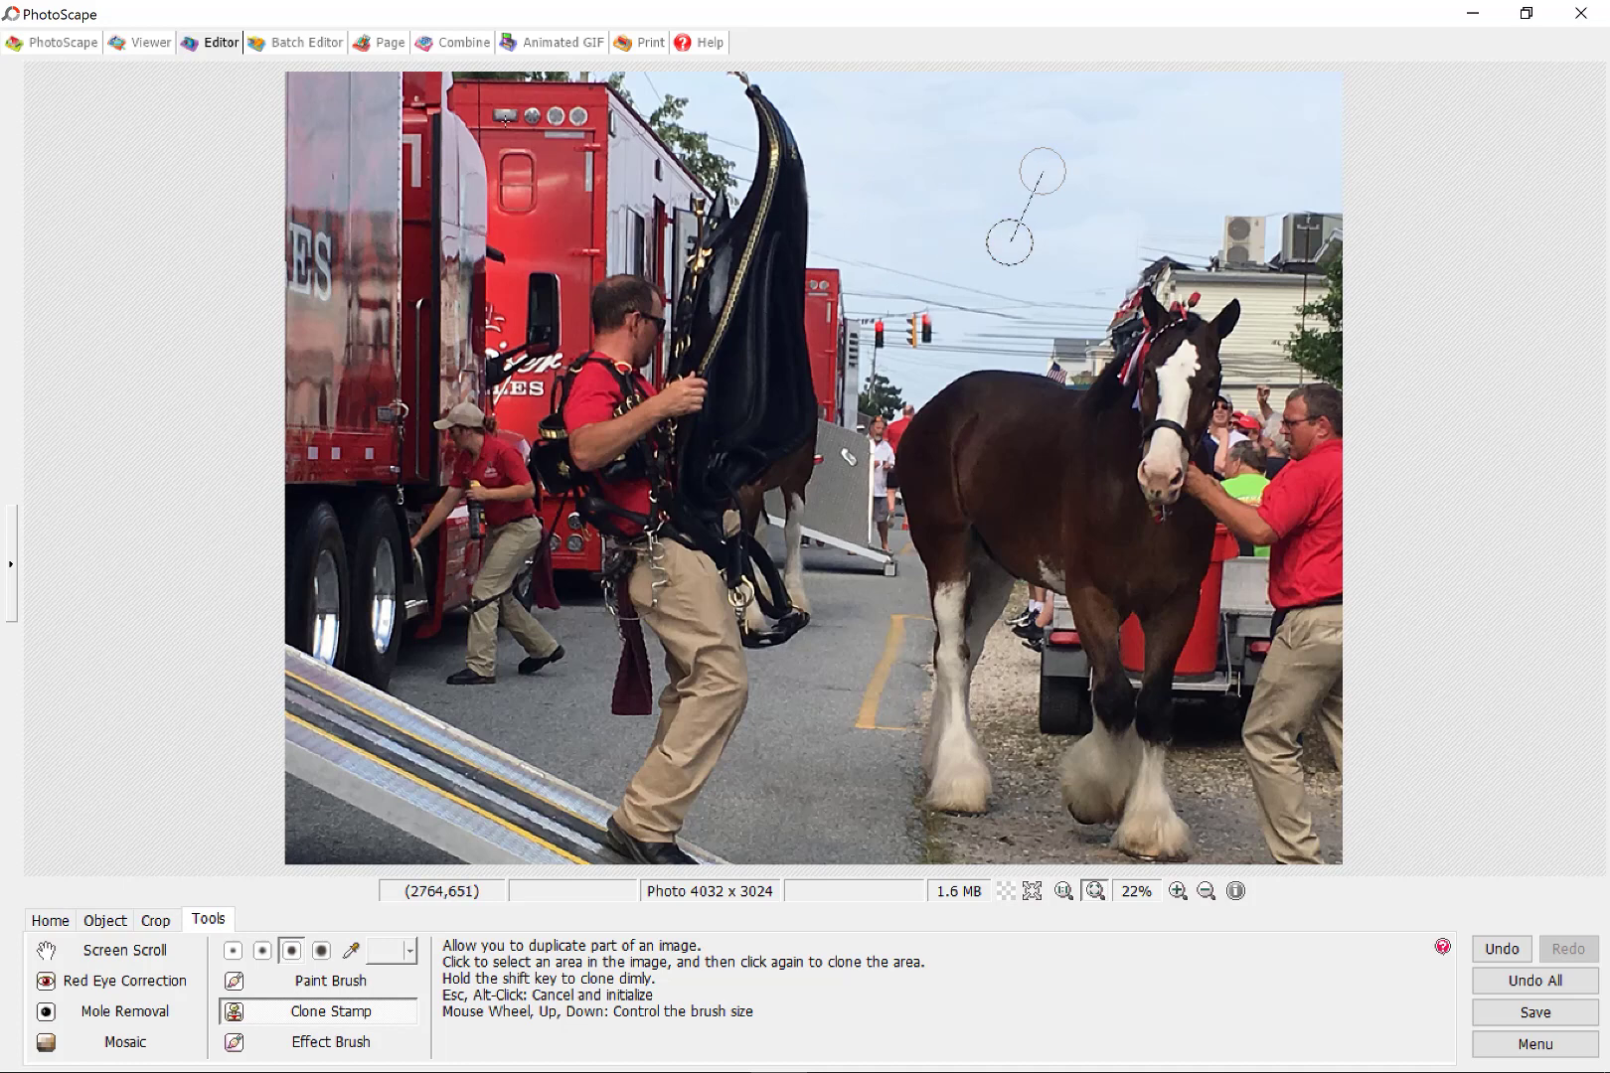
pyautogui.press('Escape')
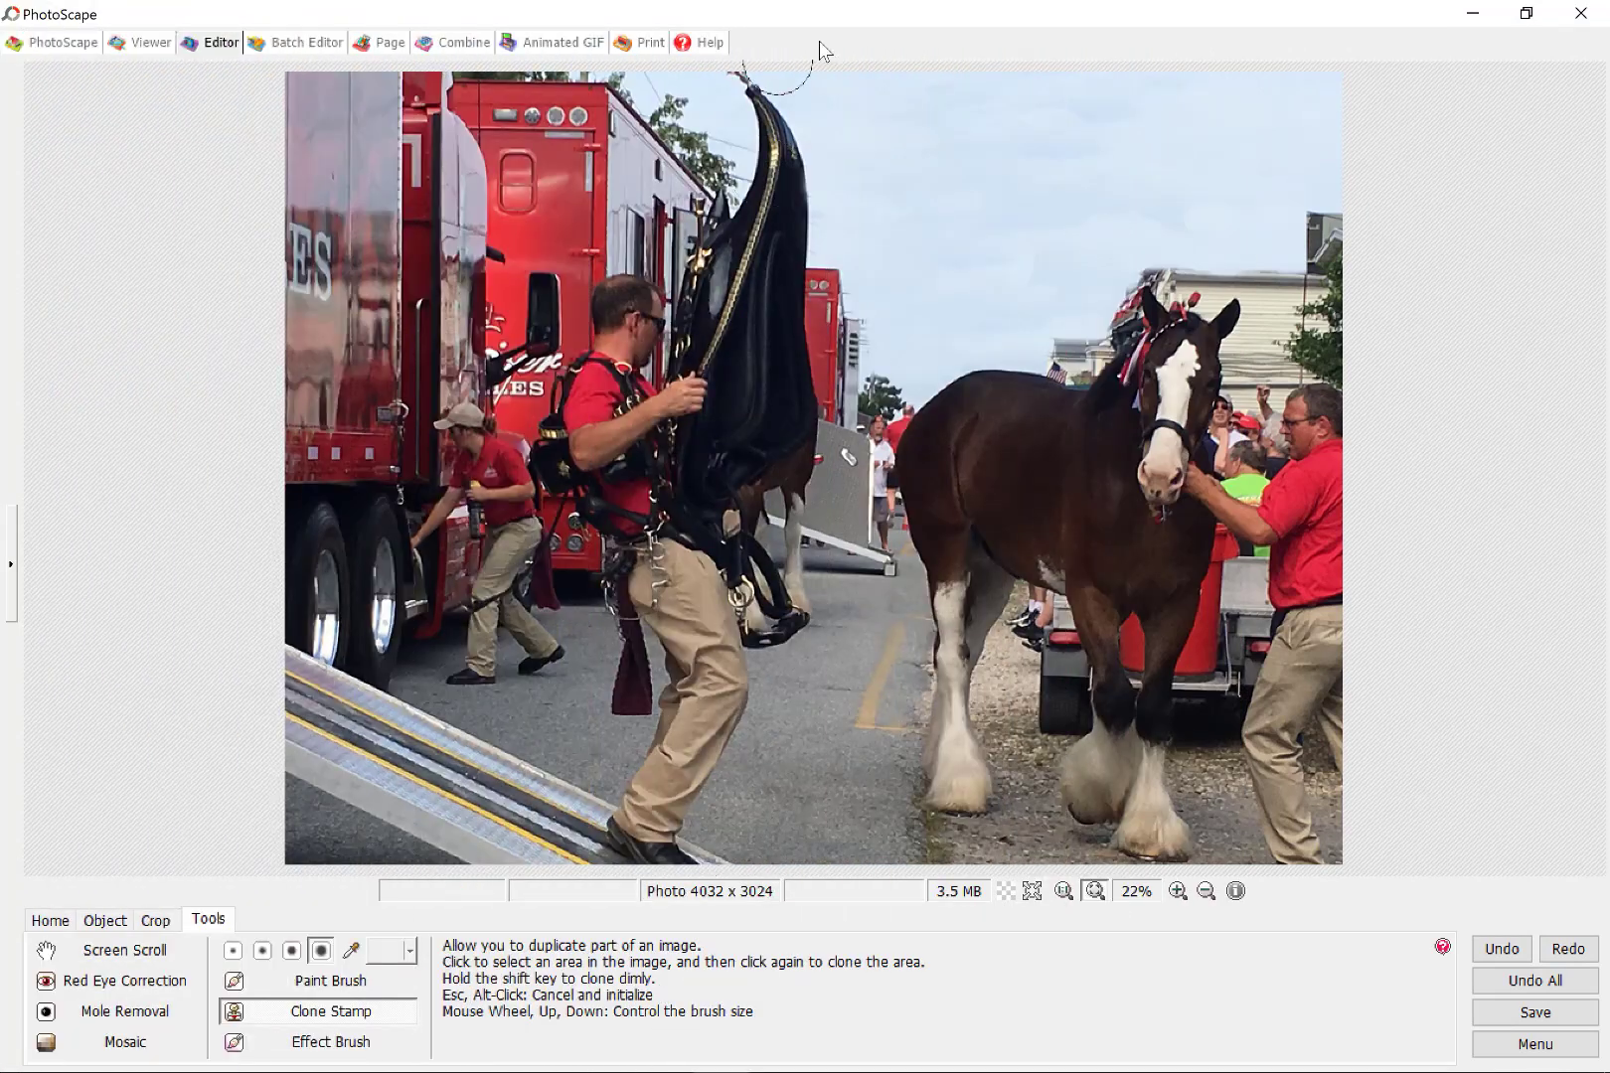
# - Try to clone sky along the edge of the building beside the farthest red truck with the second-smallest brush
pyautogui.scroll(-2, 947, 244)
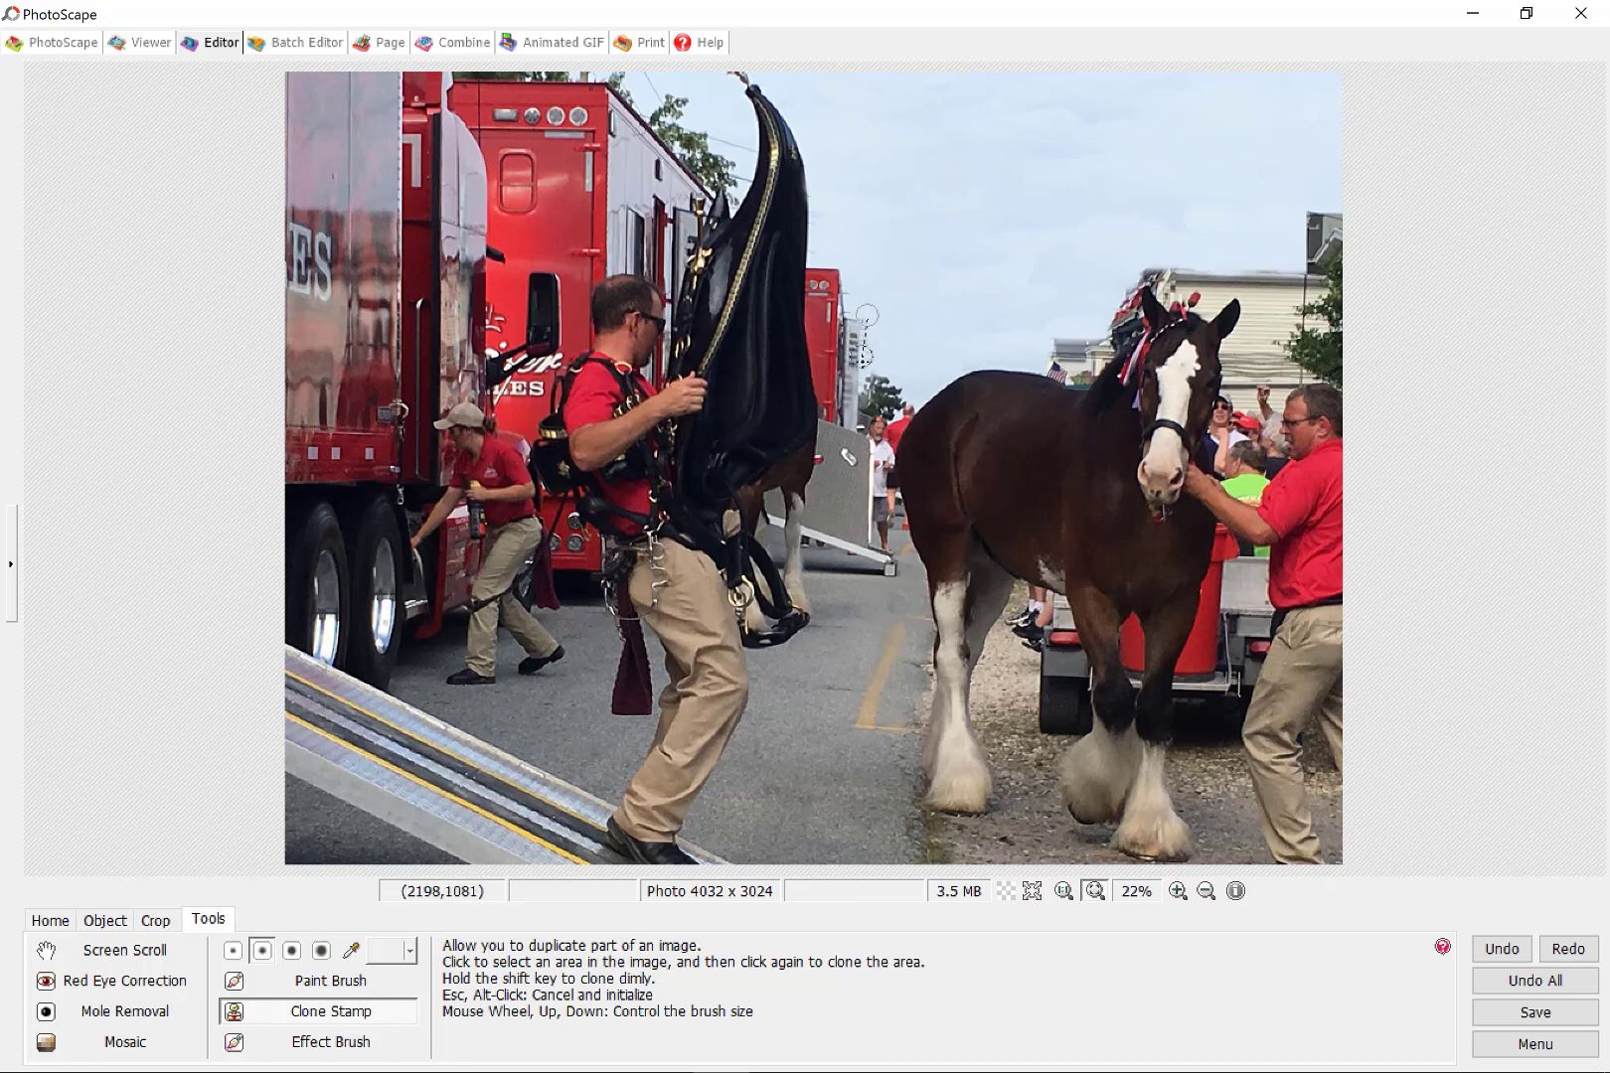
pyautogui.click(861, 286)
pyautogui.click(857, 314)
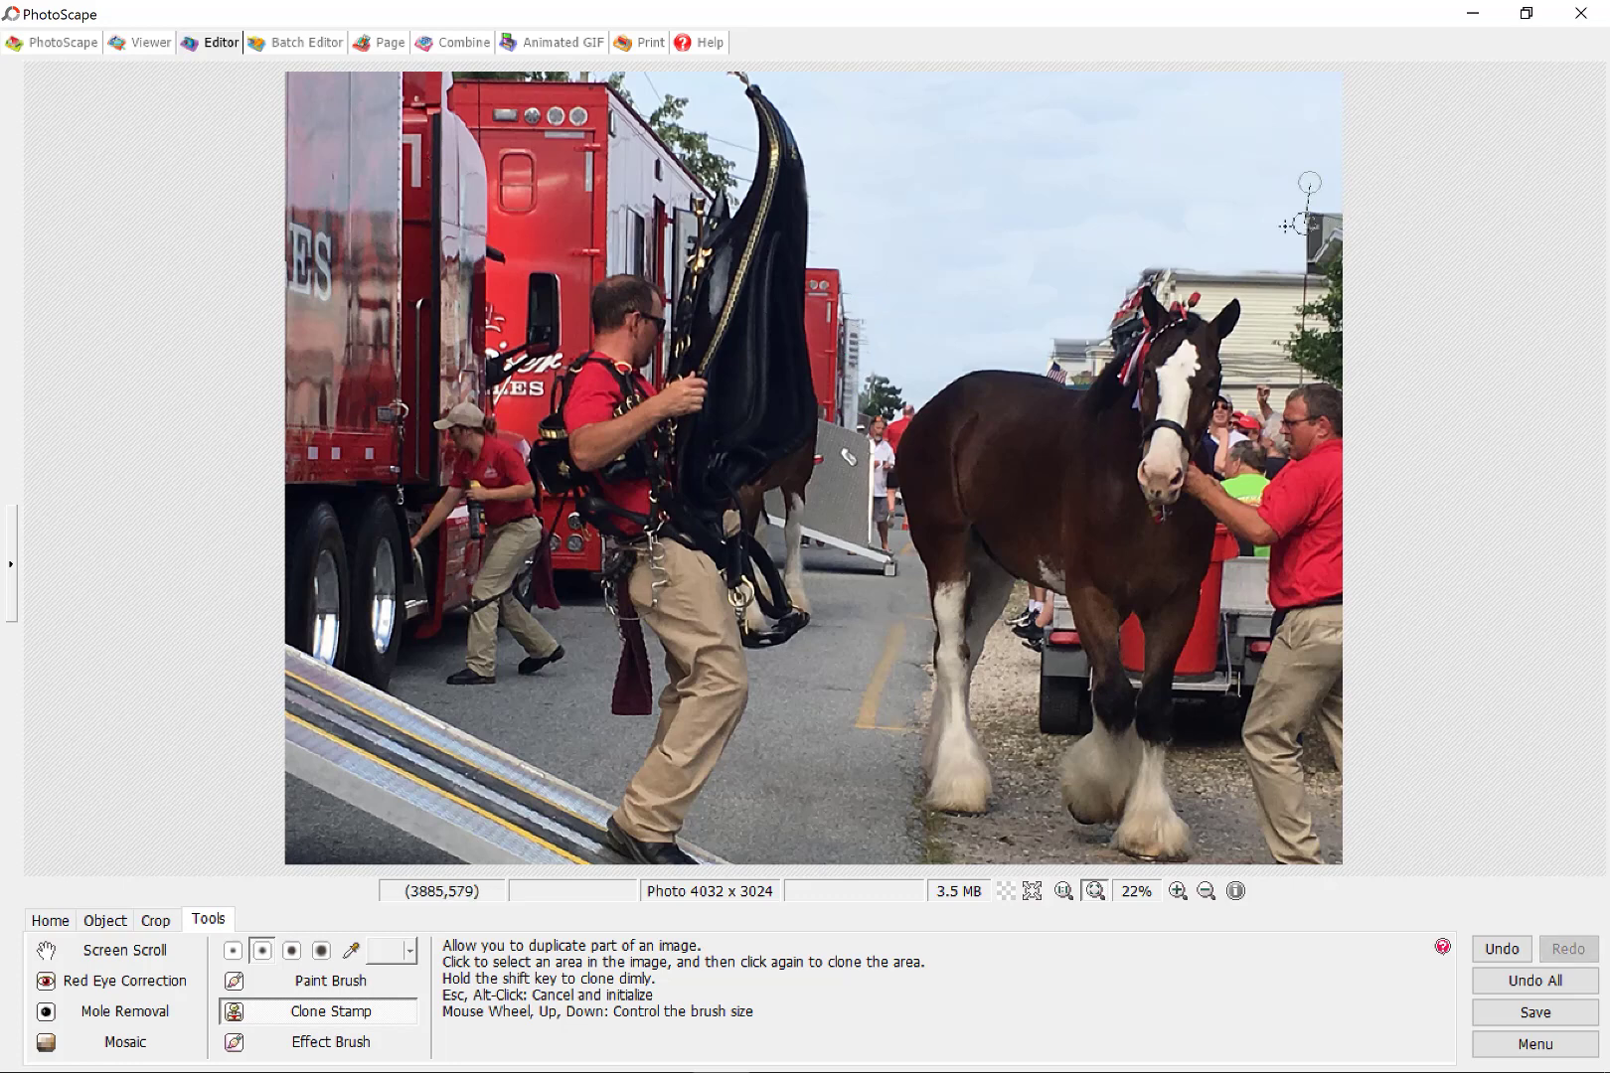
pyautogui.hotkey('ctrl', 'z')
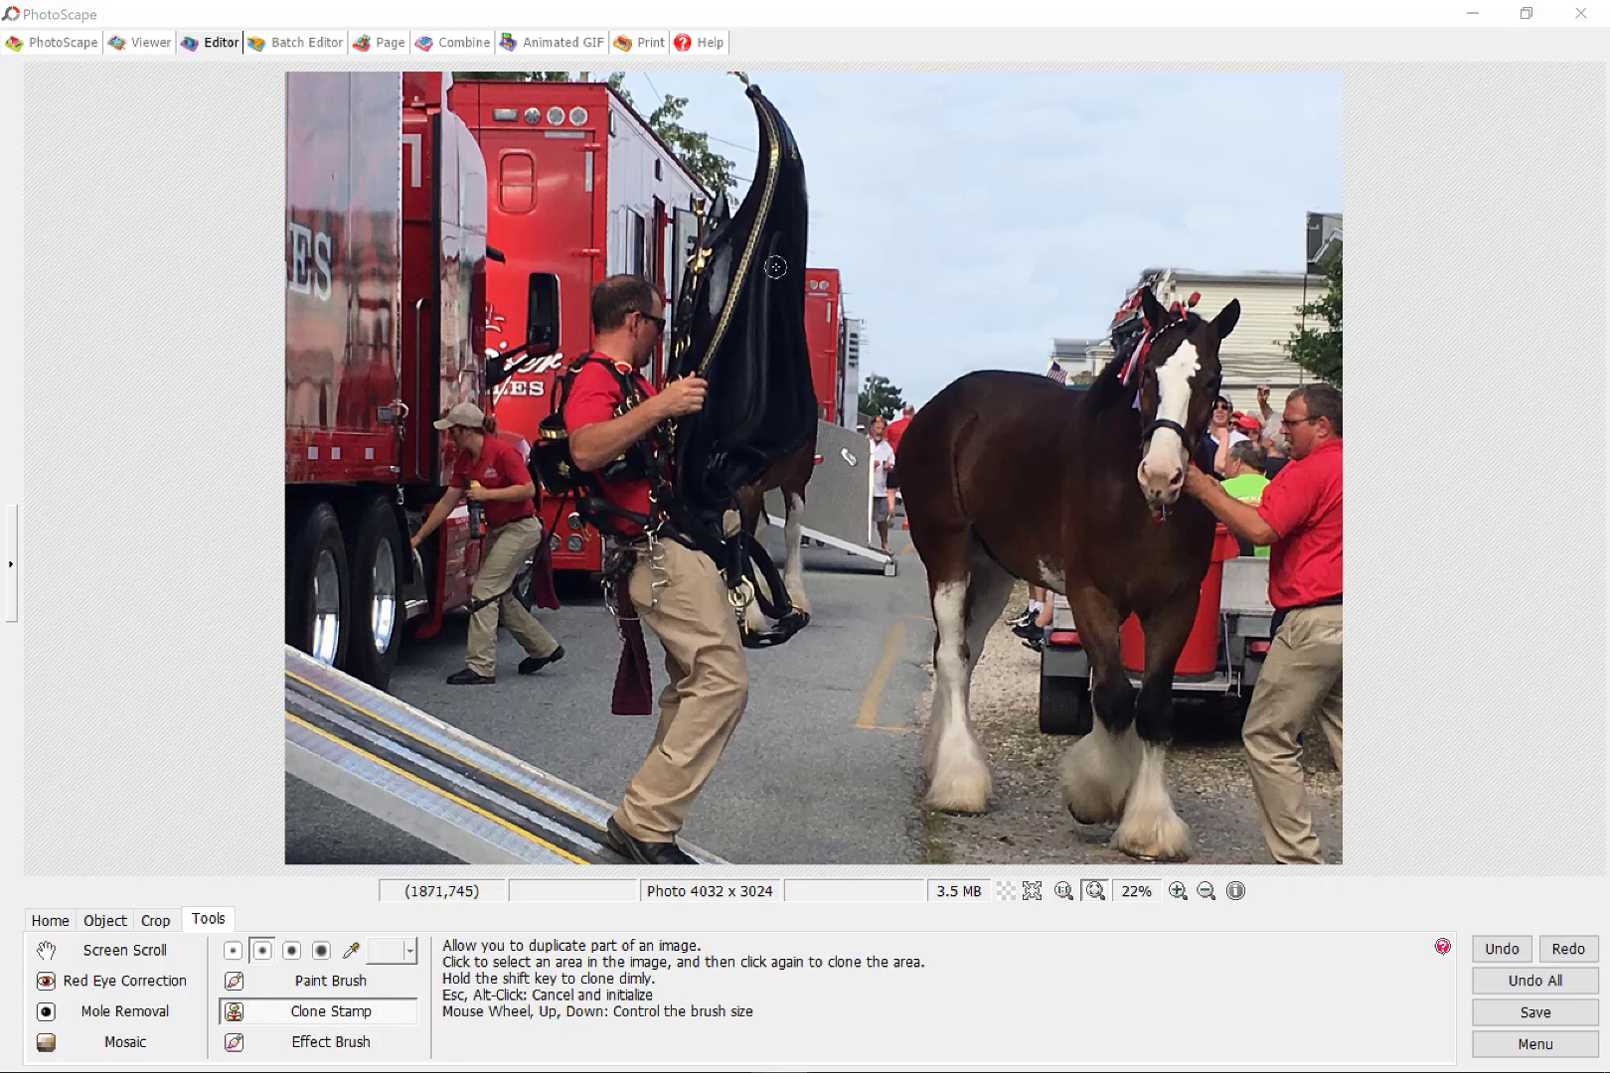
# - Try out the different Clone Stamp brush sizes and set the brush to the largest one
pyautogui.scroll(2, 775, 266)
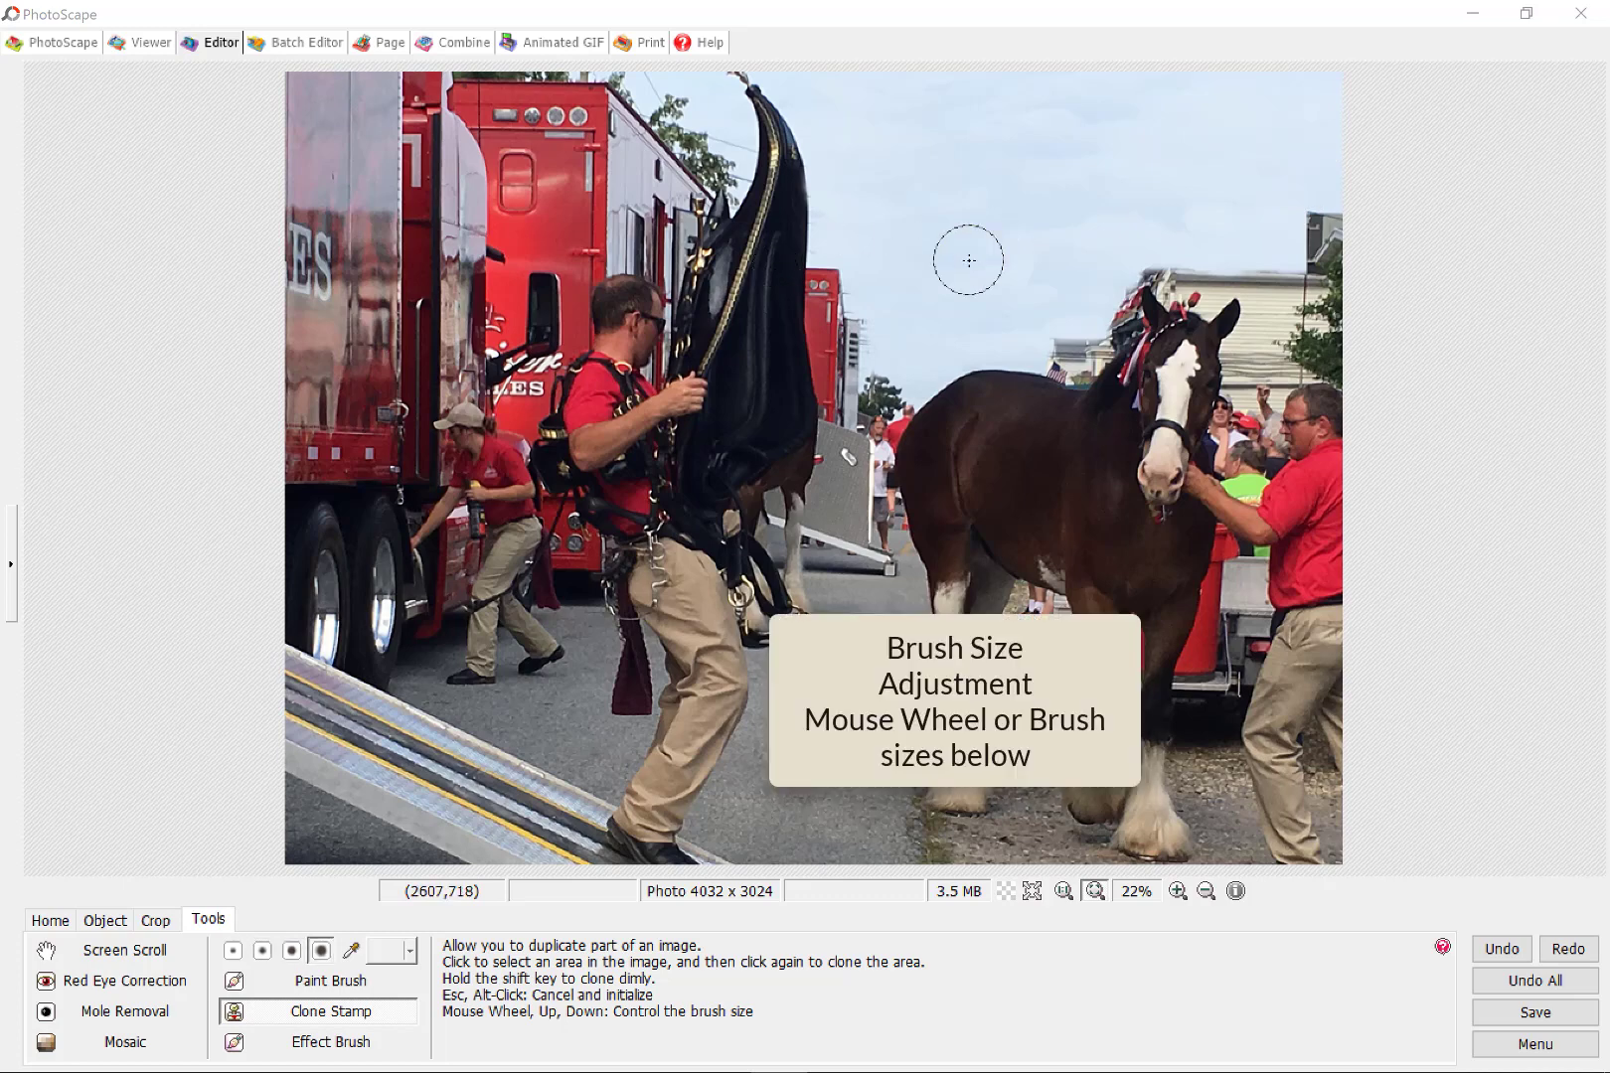
pyautogui.scroll(-1, 968, 261)
pyautogui.scroll(1, 969, 260)
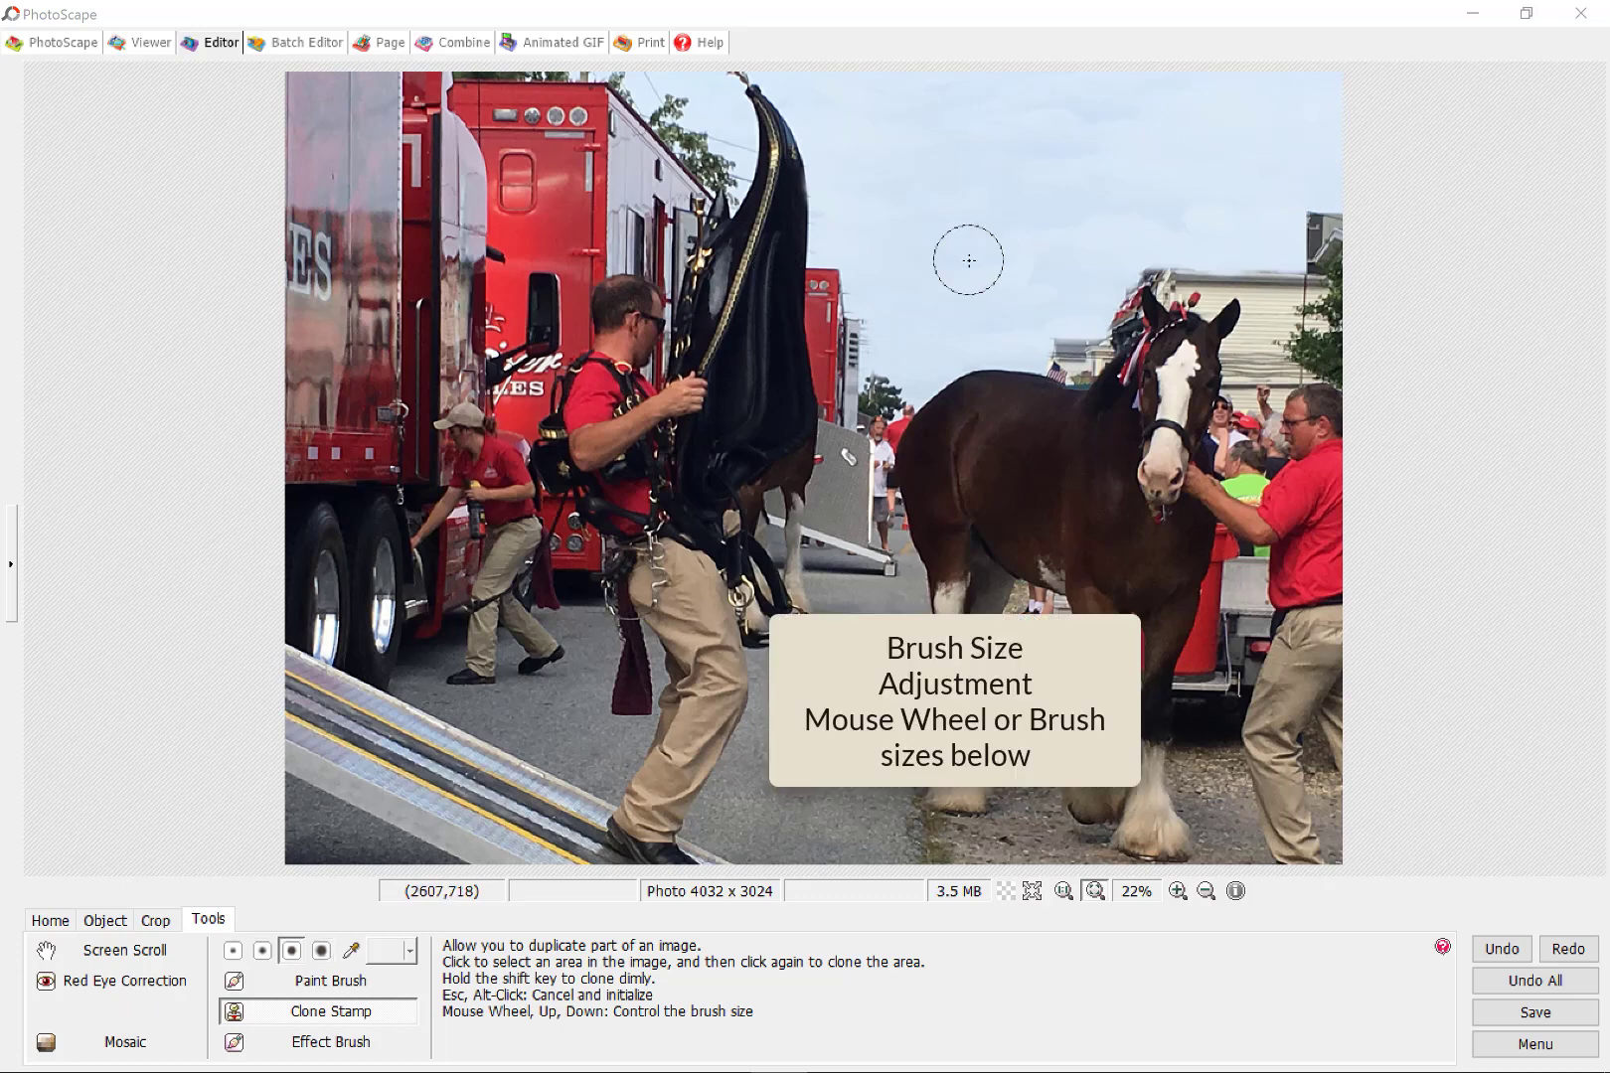
pyautogui.scroll(-2, 969, 260)
pyautogui.scroll(2, 969, 260)
pyautogui.scroll(-2, 969, 261)
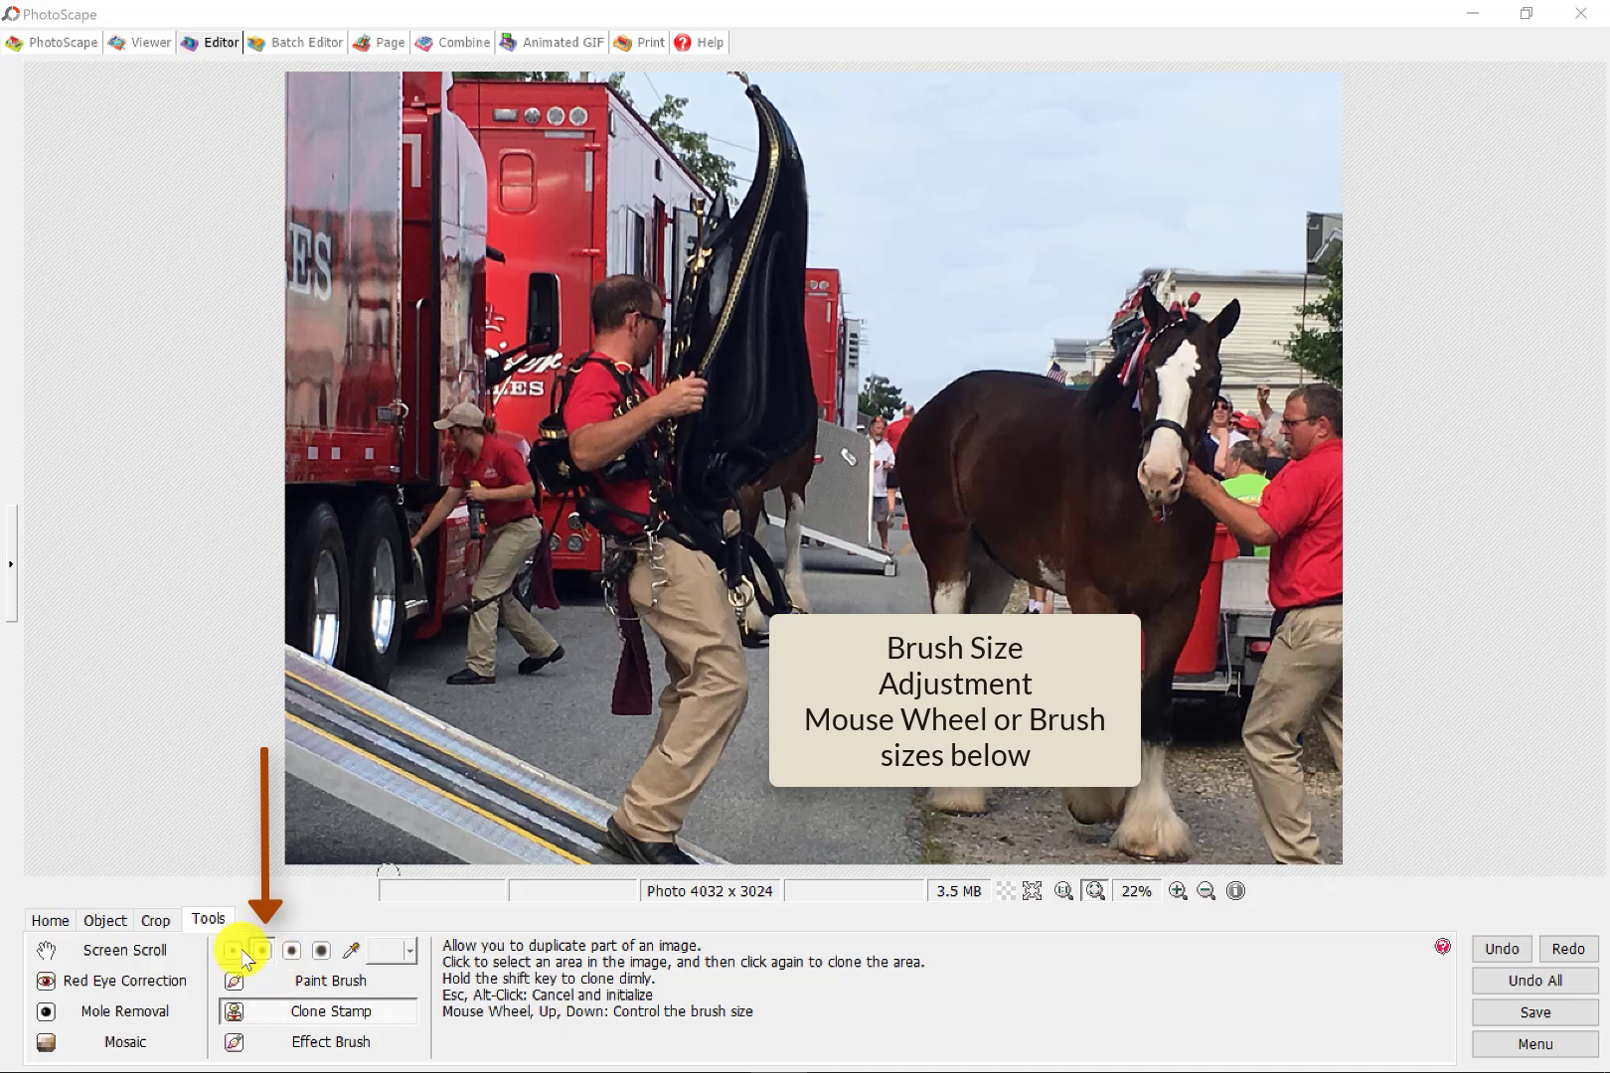
pyautogui.click(293, 952)
pyautogui.click(320, 950)
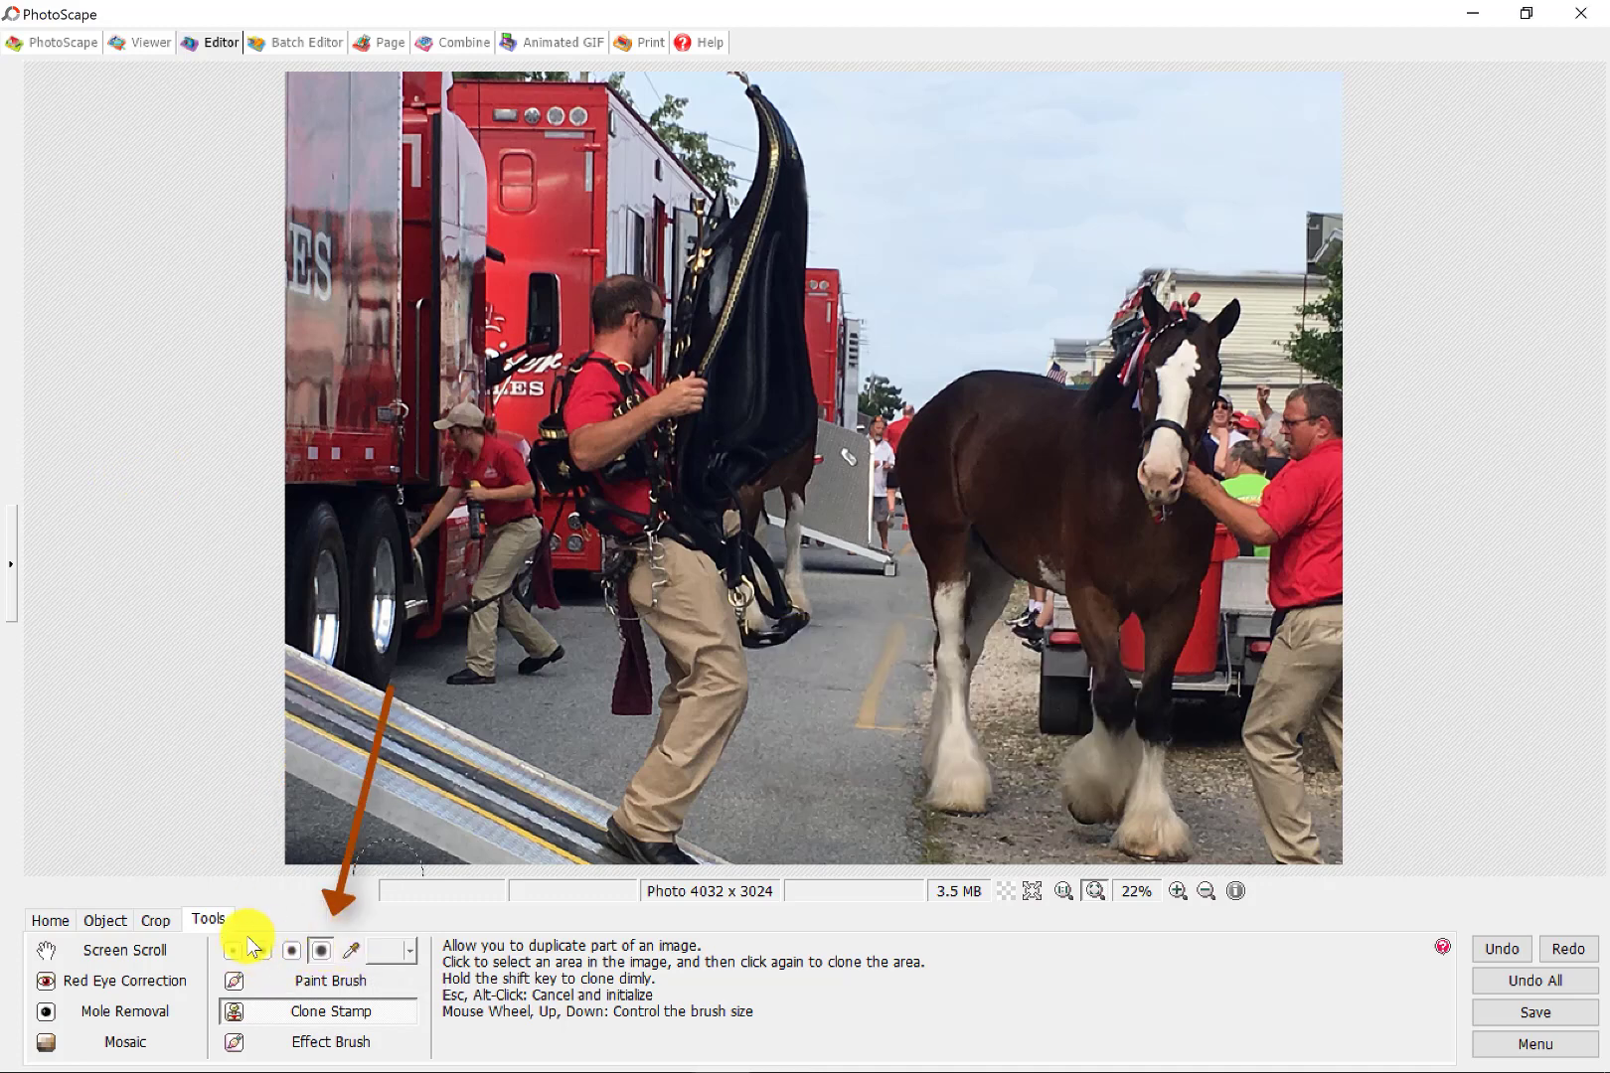